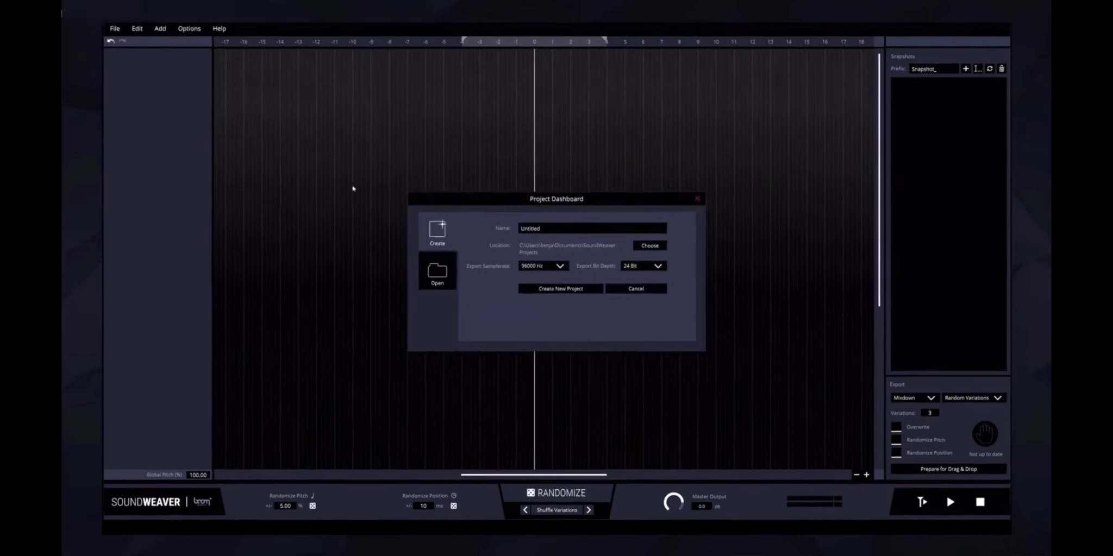
# - Replace the project name with 'Explo' and enter 'explosion' as the group's search keyword
pyautogui.doubleClick(534, 228)
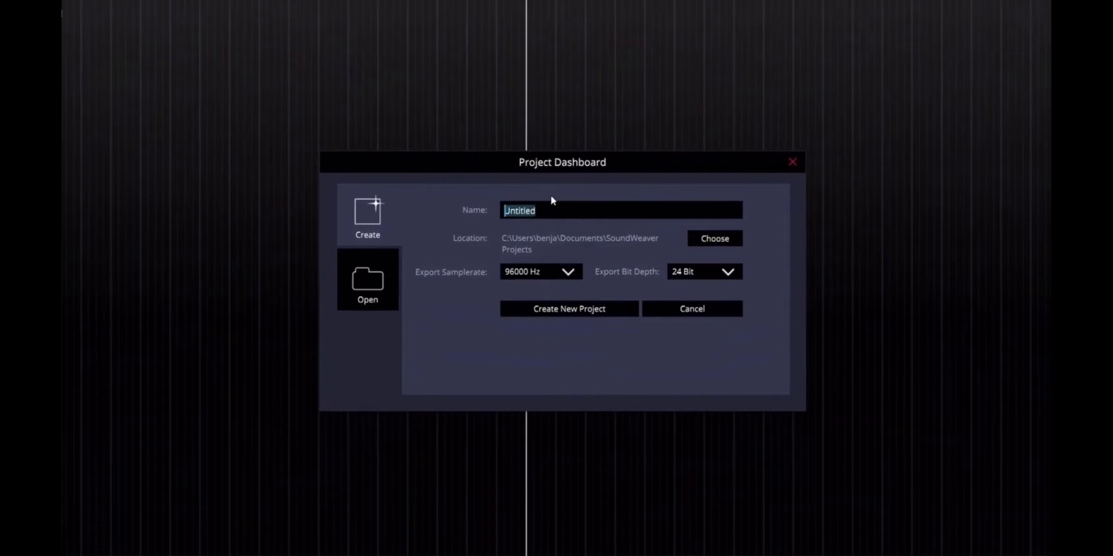
pyautogui.write('Explosio')
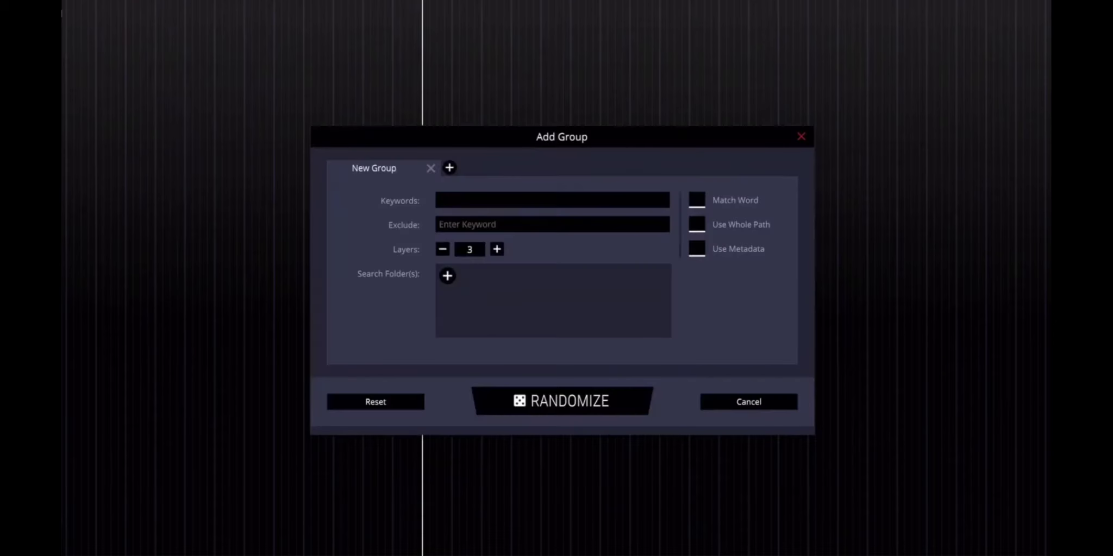
pyautogui.write('explosion')
# - Add two search folder paths, then browse down the Boom Library product catalogue
pyautogui.click(448, 276)
pyautogui.click(462, 282)
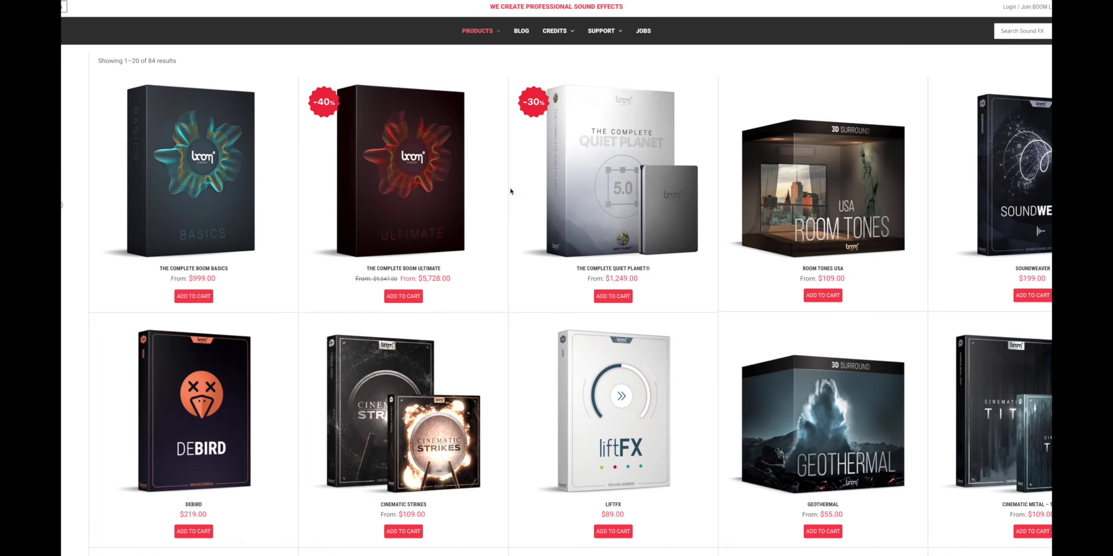
pyautogui.scroll(-3, 113, 171)
pyautogui.scroll(-3, 113, 172)
pyautogui.scroll(-4, 113, 172)
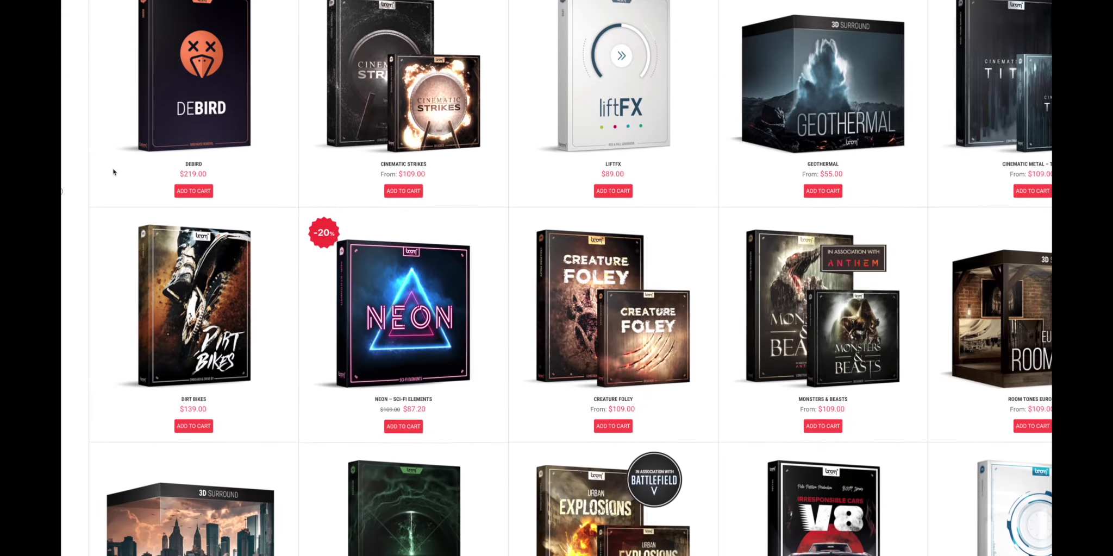
pyautogui.scroll(-3, 113, 172)
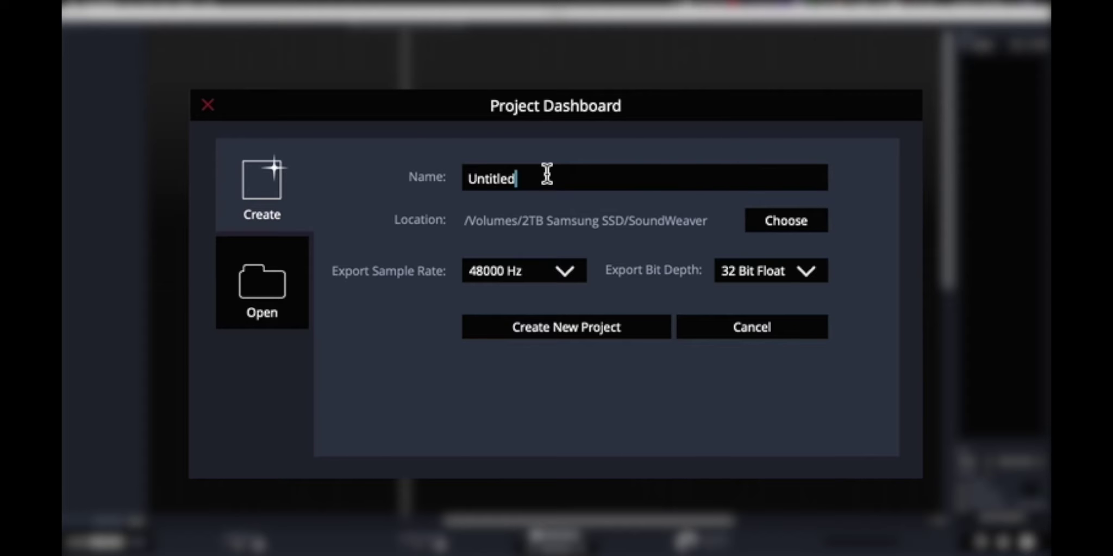
# - Replace the default Untitled project name with 'BigJumpScare'
pyautogui.moveTo(547, 174); pyautogui.dragTo(415, 175)
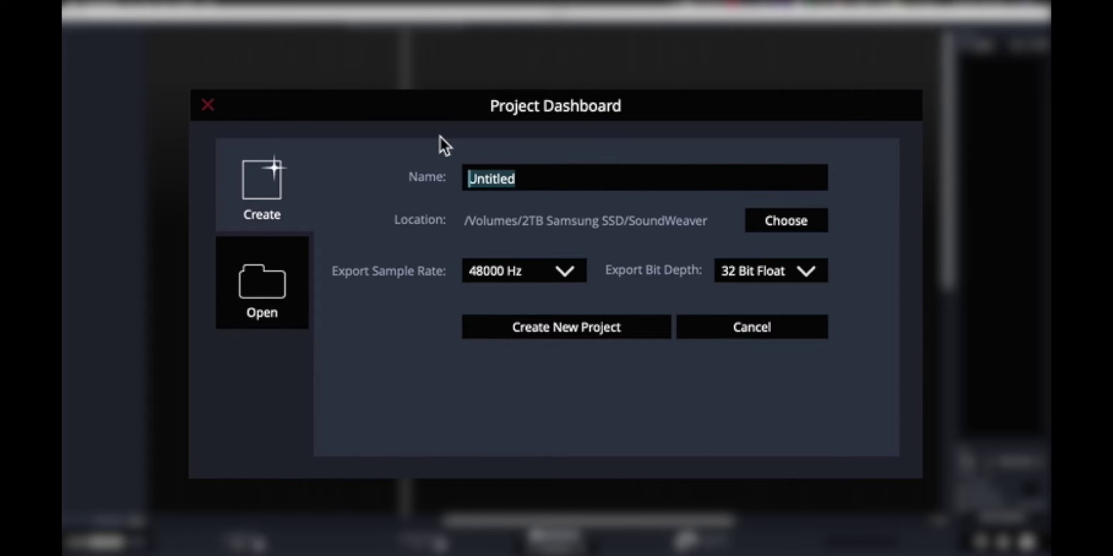
pyautogui.write('BigJumpS')
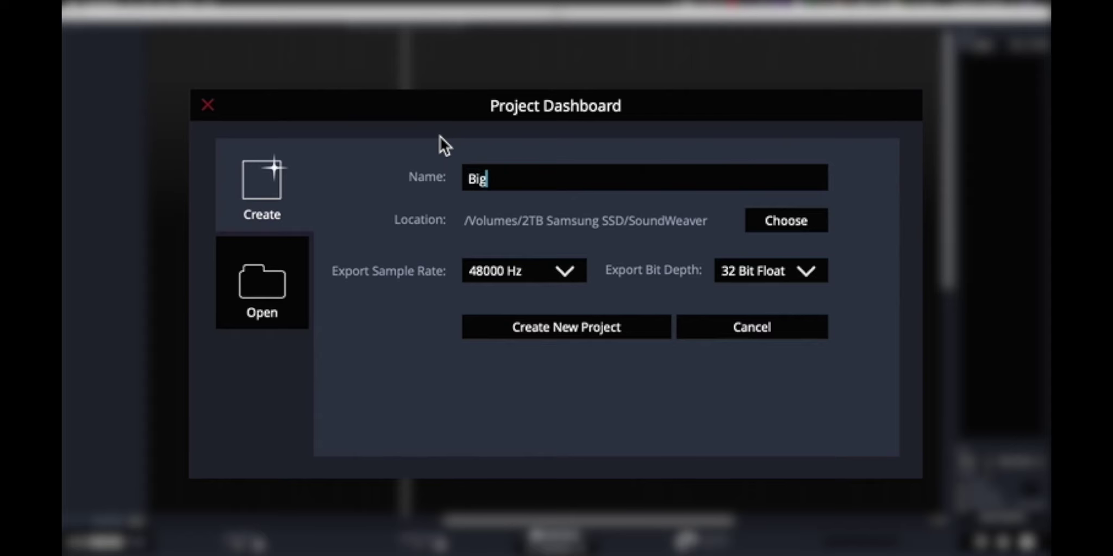
pyautogui.write('care')
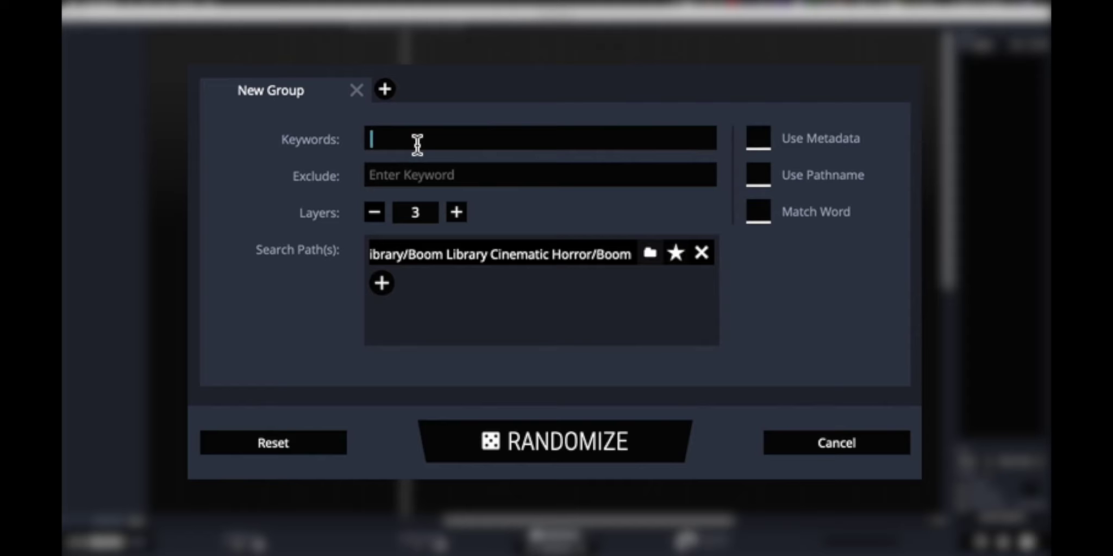
# - Create 'reversed' and 'hit' keyword groups and randomize layers for both
pyautogui.write('reversed')
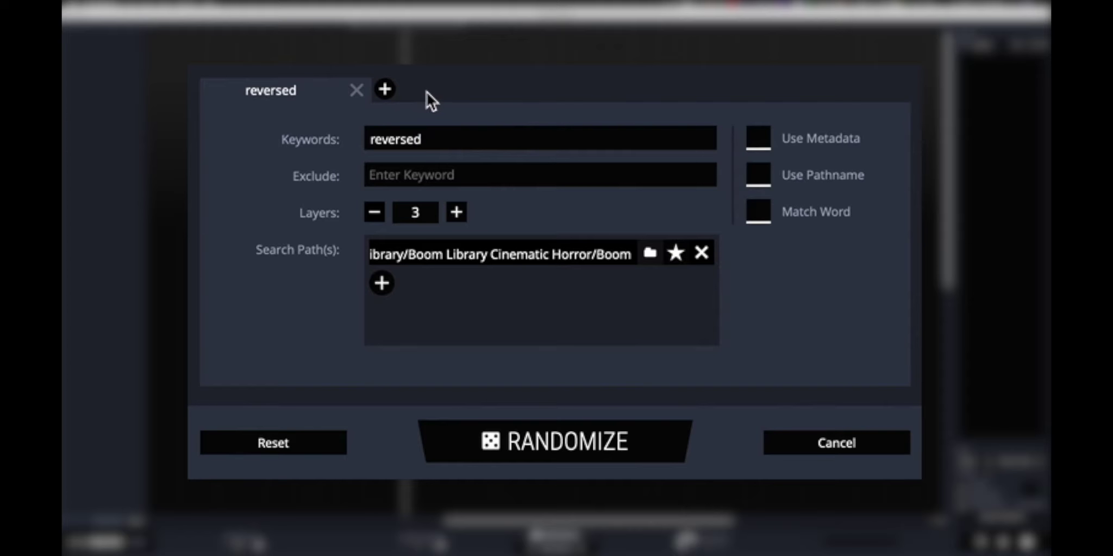
pyautogui.click(384, 89)
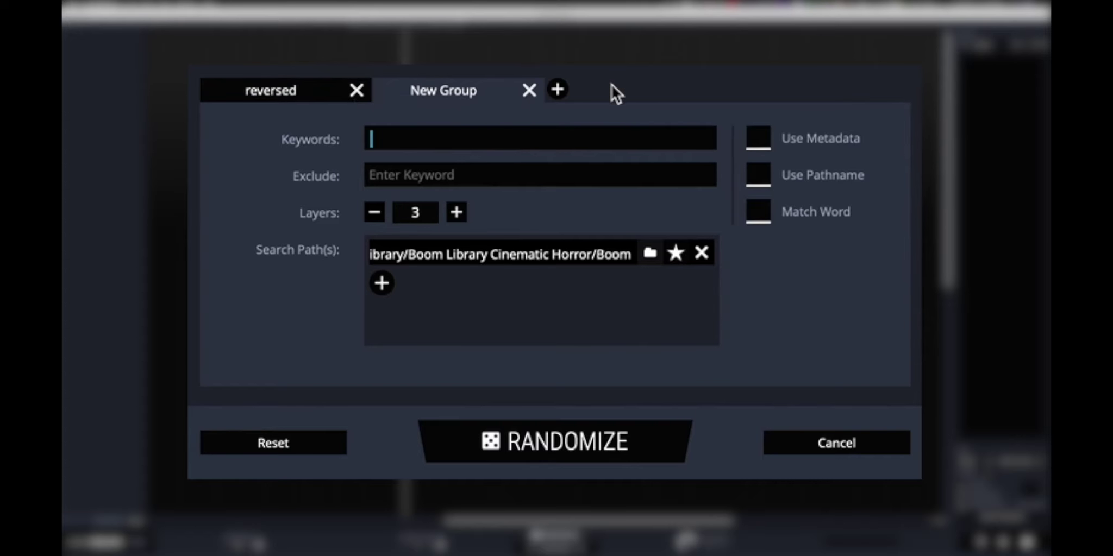
pyautogui.write('hit')
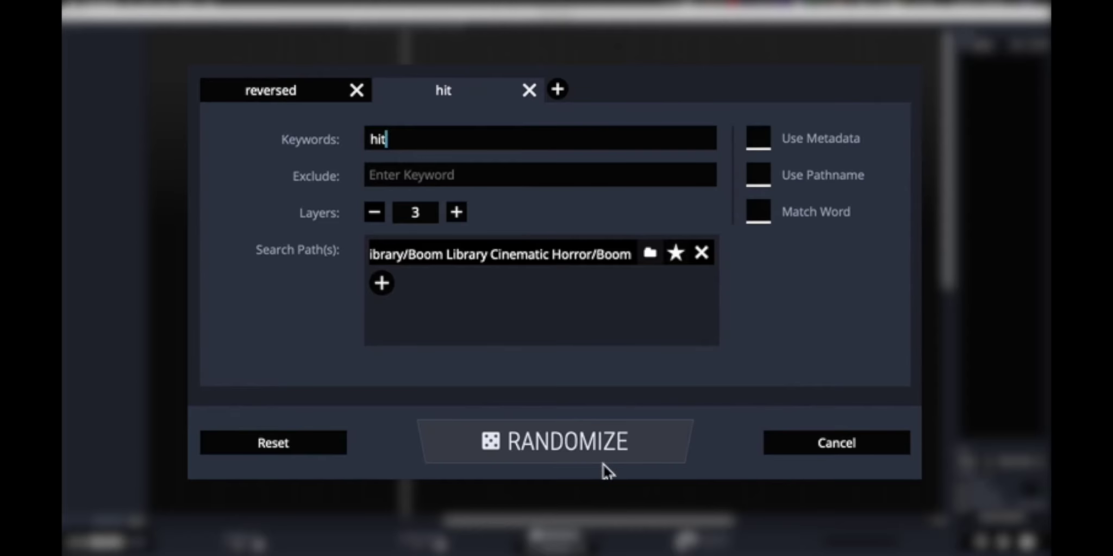
pyautogui.click(563, 447)
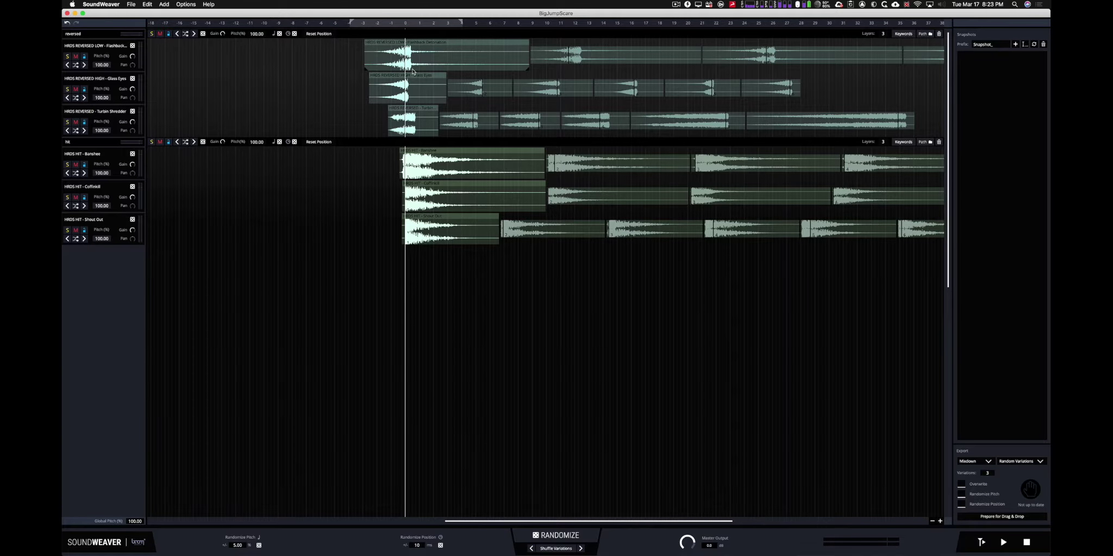
# - Scroll the timeline right and back to inspect the generated reversed and hit layers
pyautogui.hscroll(5, 413, 70)
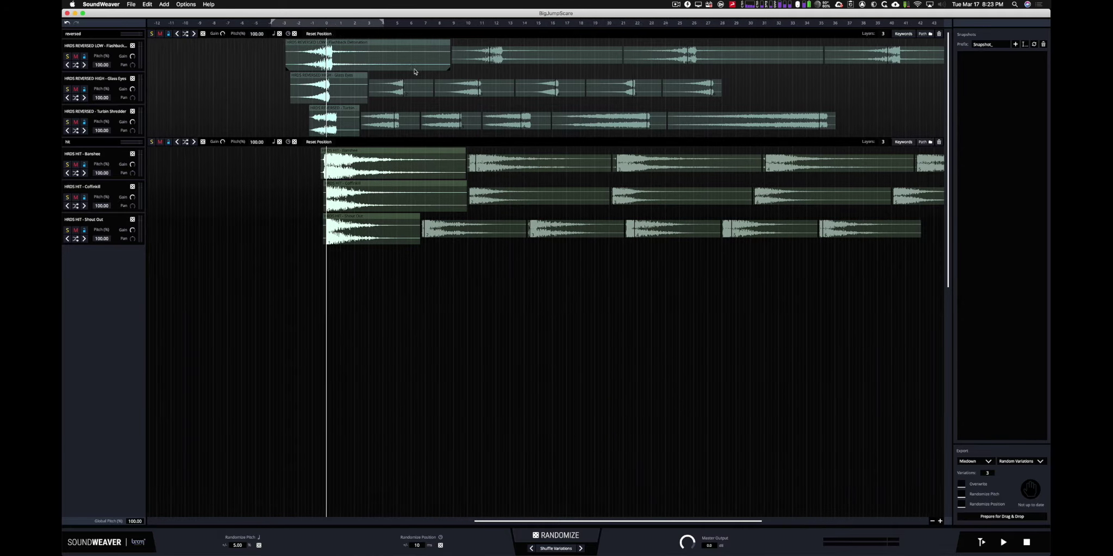
pyautogui.hscroll(1, 414, 71)
pyautogui.hscroll(-2, 369, 71)
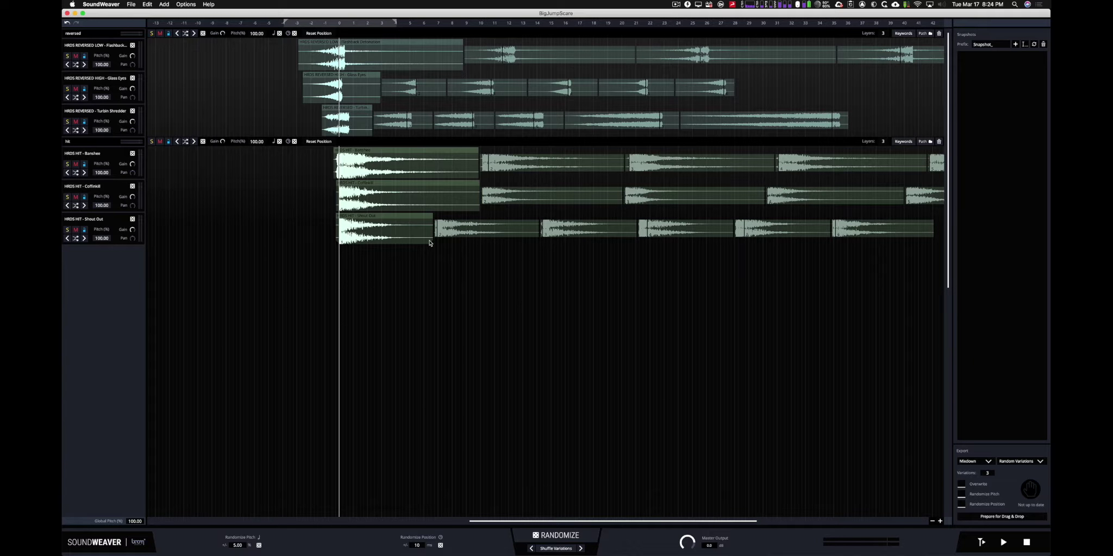
# - Move the Flashback Detonation clip slightly earlier and the Banshee clip slightly later
pyautogui.hscroll(-2, 335, 87)
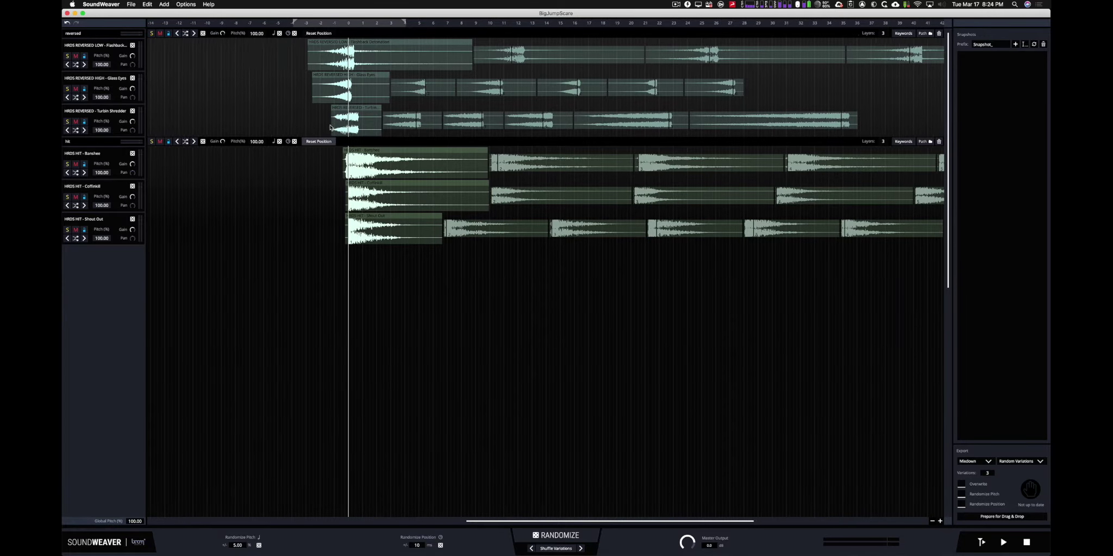
pyautogui.hscroll(-2, 335, 87)
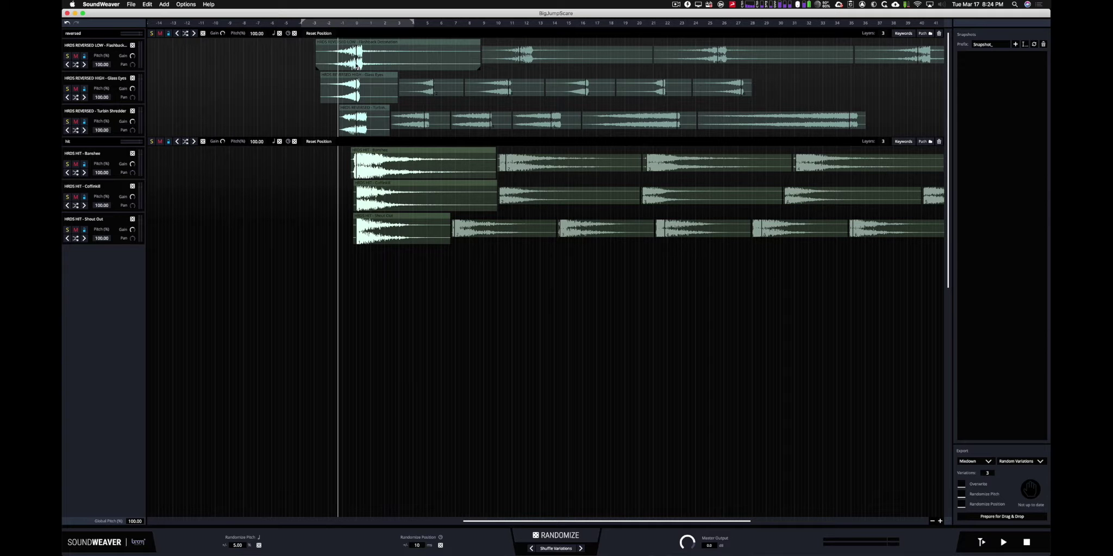
pyautogui.moveTo(362, 61); pyautogui.dragTo(356, 126)
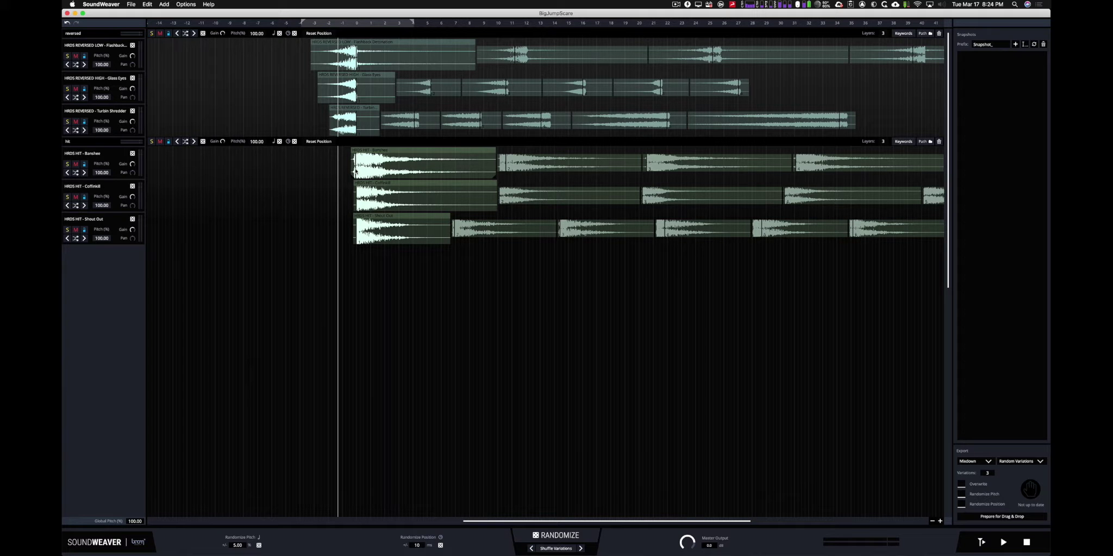
pyautogui.moveTo(354, 172); pyautogui.dragTo(356, 172)
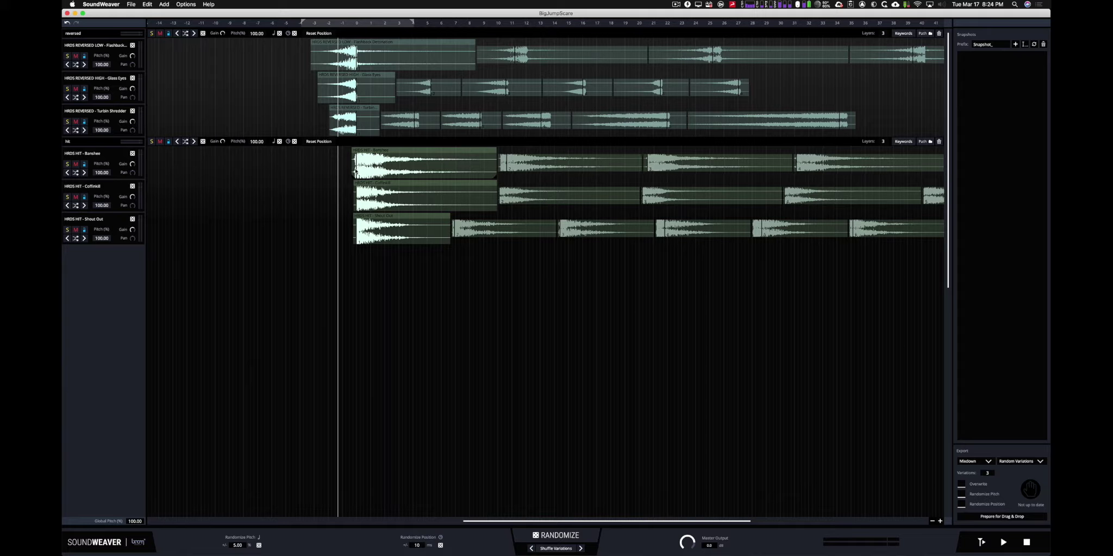
pyautogui.click(312, 23)
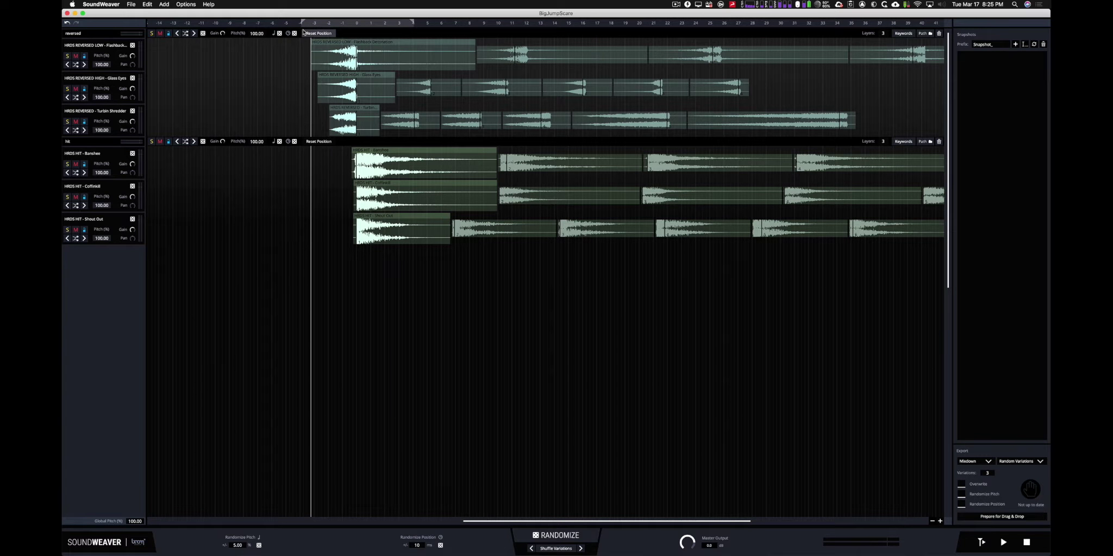
pyautogui.press('space')
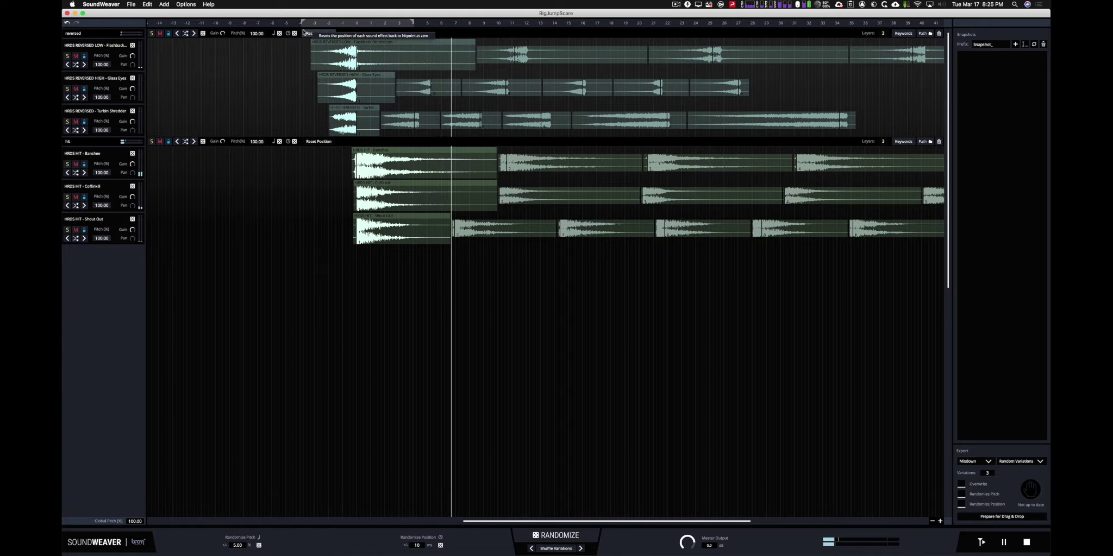
pyautogui.press('space')
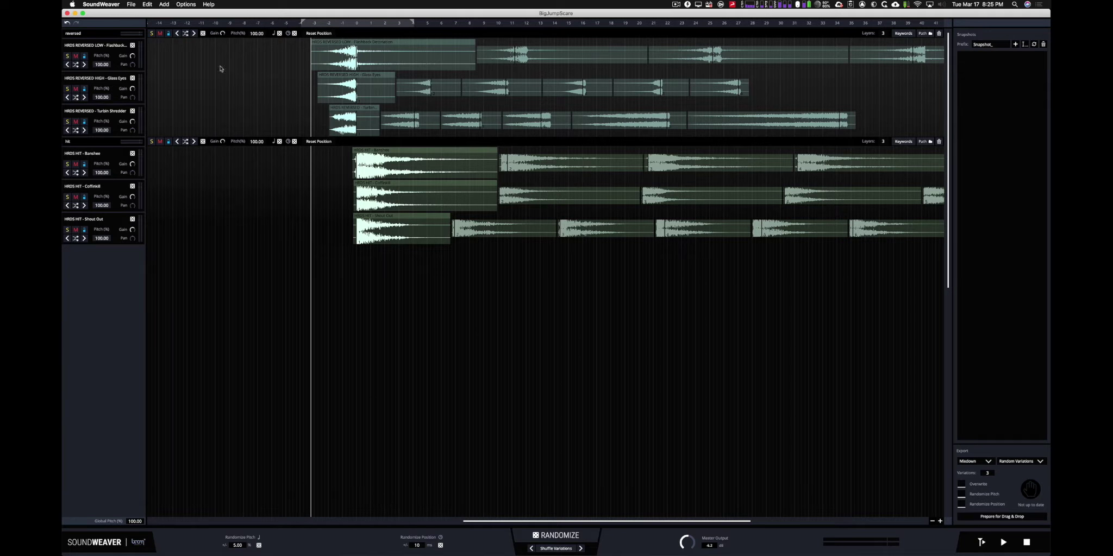
# - Set reversed gain to -5.0 dB and hit gain to -3.0 dB, mute reversed, select its Flashback layer
pyautogui.moveTo(223, 34)
pyautogui.moveTo(222, 33); pyautogui.dragTo(223, 36)
pyautogui.moveTo(222, 141); pyautogui.dragTo(222, 143)
pyautogui.moveTo(222, 143); pyautogui.dragTo(222, 143)
pyautogui.click(160, 34)
pyautogui.click(86, 48)
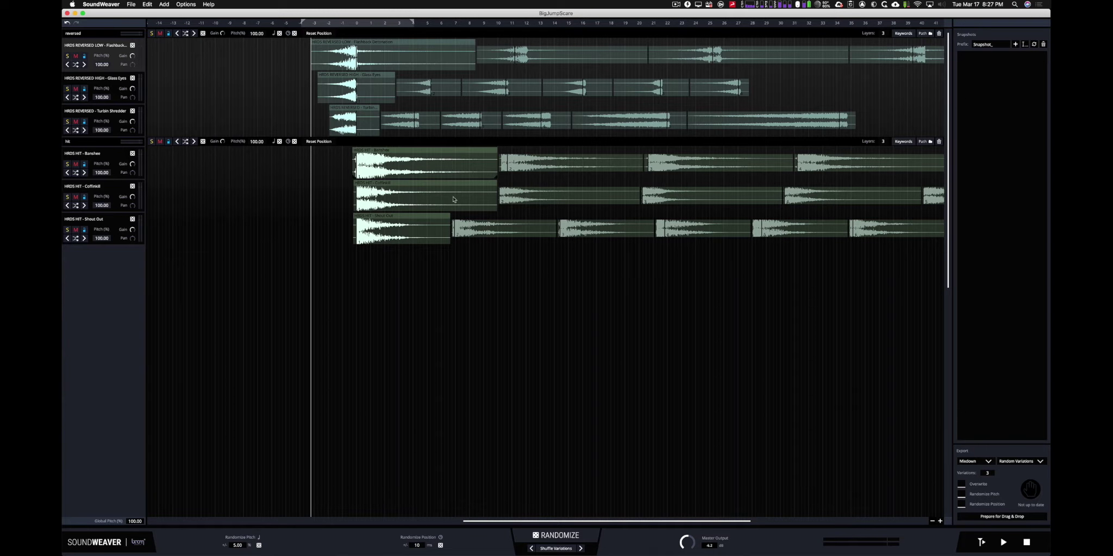
# - Shuffle variations; move Flashback Detonation, Banshee, Shout Out earlier and Turbin Shredder later
pyautogui.click(580, 548)
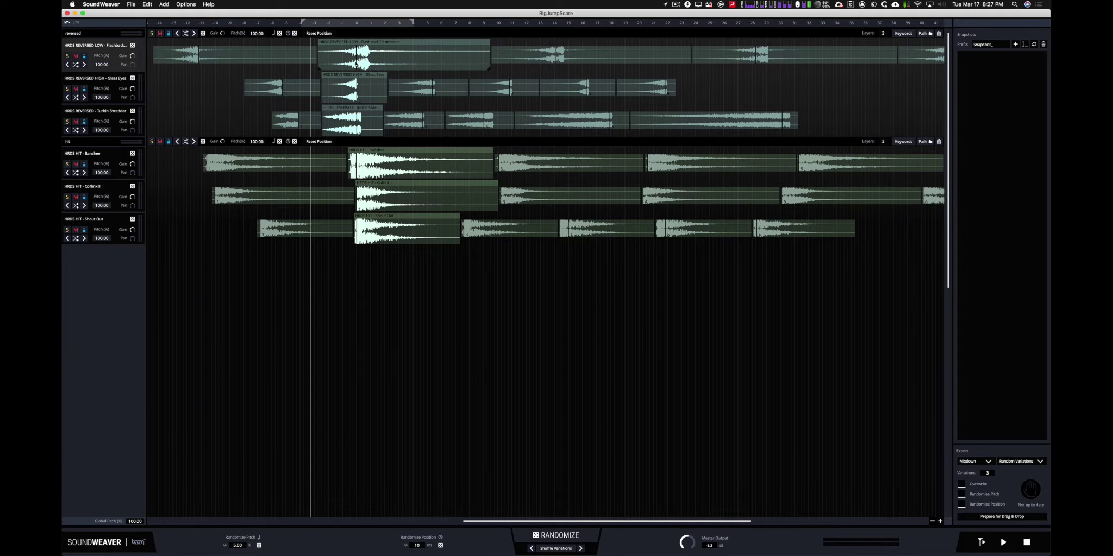
pyautogui.moveTo(368, 64); pyautogui.dragTo(356, 64)
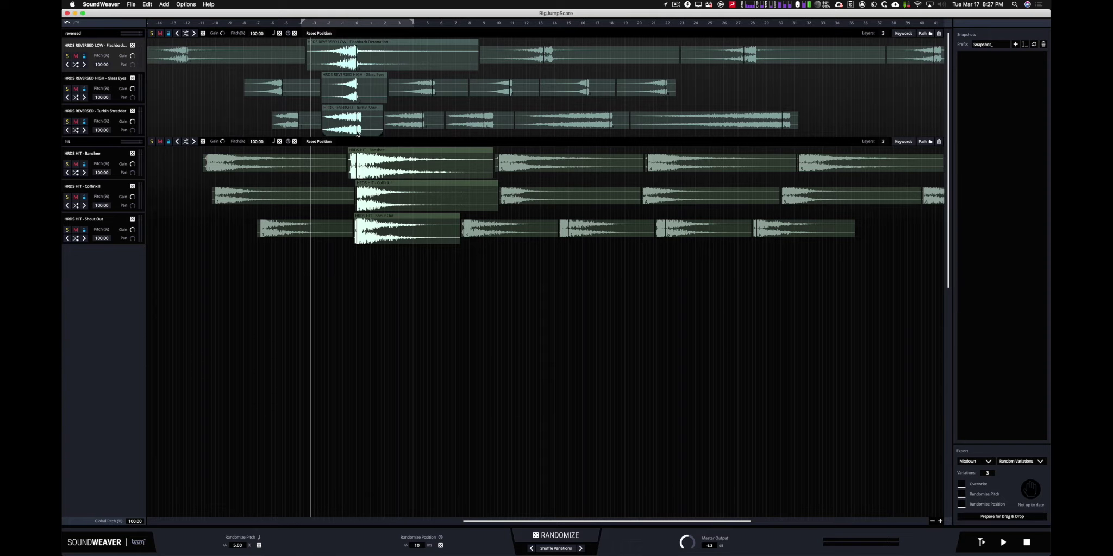
pyautogui.moveTo(361, 128); pyautogui.dragTo(357, 129)
pyautogui.moveTo(356, 169); pyautogui.dragTo(356, 176)
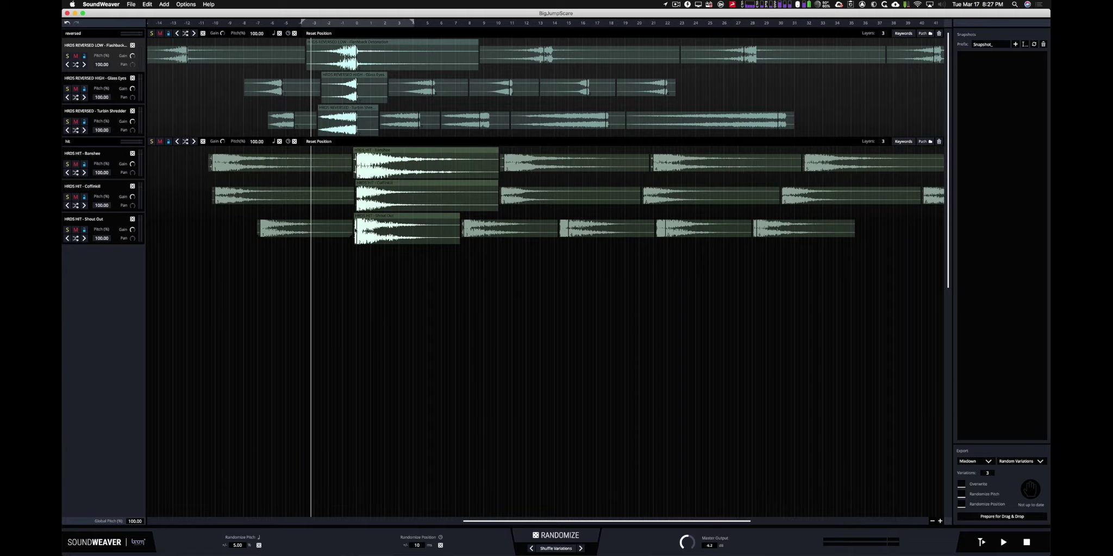
pyautogui.moveTo(357, 230); pyautogui.dragTo(356, 232)
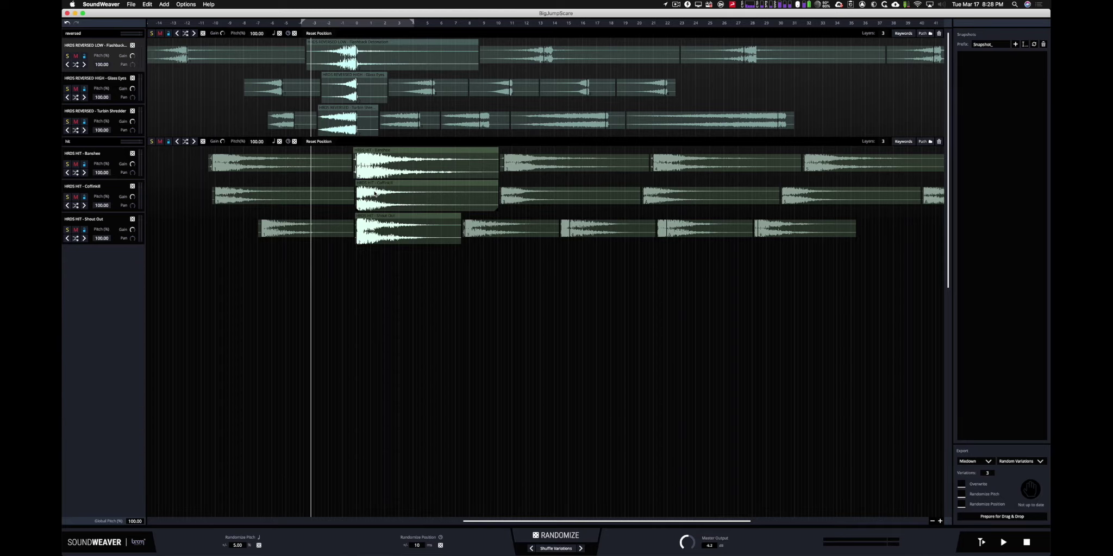
# - Shuffle to new variations and shift the Turbin Shredder and Glass Eyes layers earlier
pyautogui.click(580, 548)
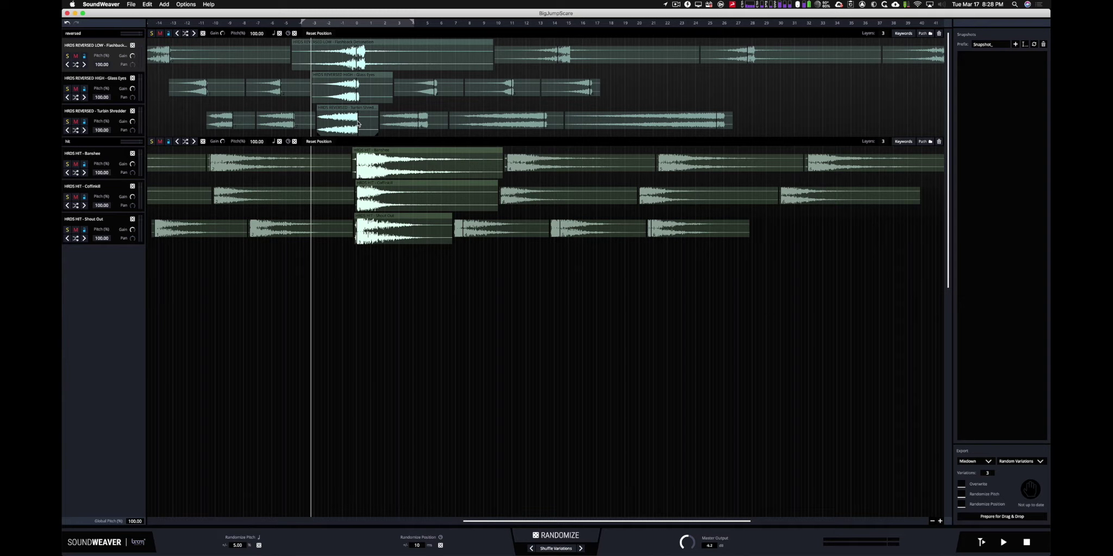
pyautogui.moveTo(356, 124); pyautogui.dragTo(355, 125)
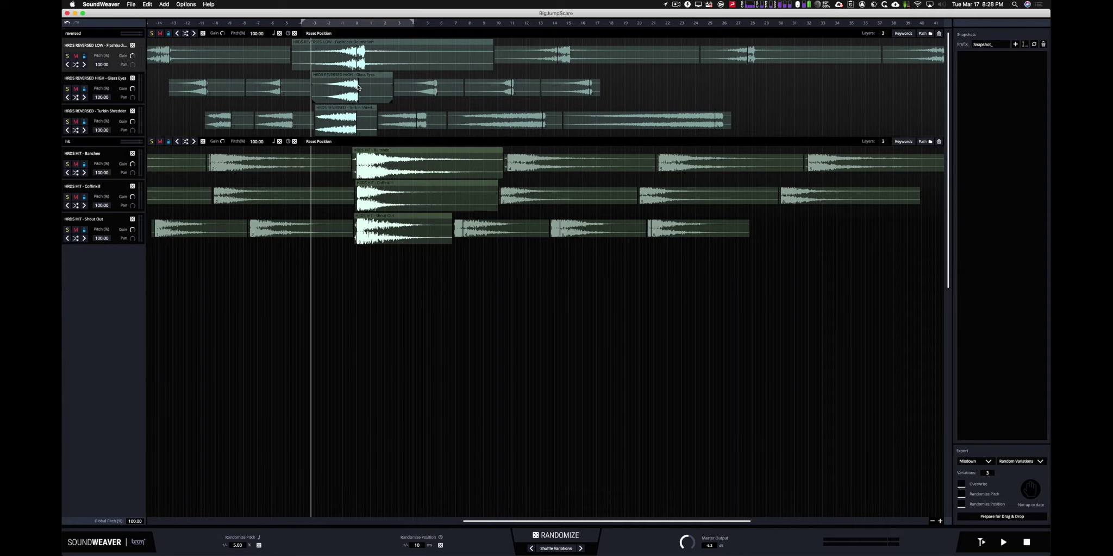
pyautogui.moveTo(358, 87); pyautogui.dragTo(356, 57)
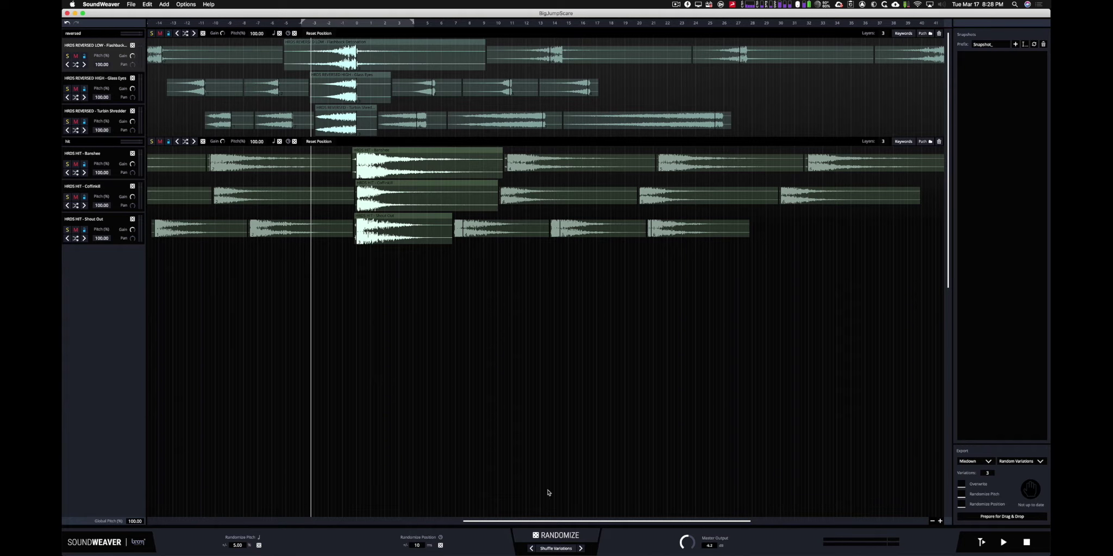
# - Reshuffle, align Glass Eyes and Turbin Shredder peaks at zero, and retime Flashback Detonation and Shout Out
pyautogui.click(580, 549)
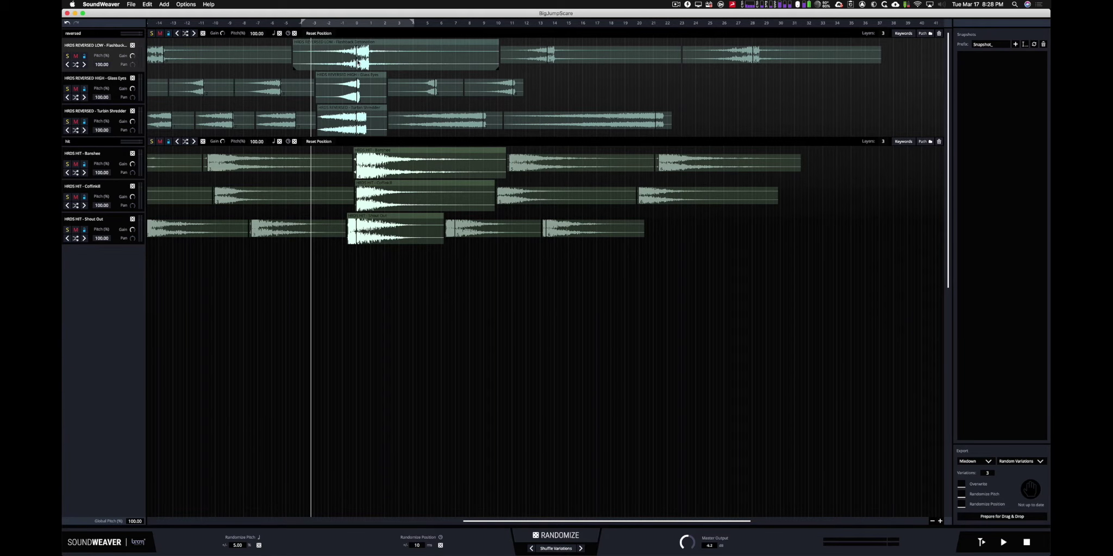
pyautogui.moveTo(356, 61); pyautogui.dragTo(369, 60)
pyautogui.moveTo(351, 99); pyautogui.dragTo(360, 98)
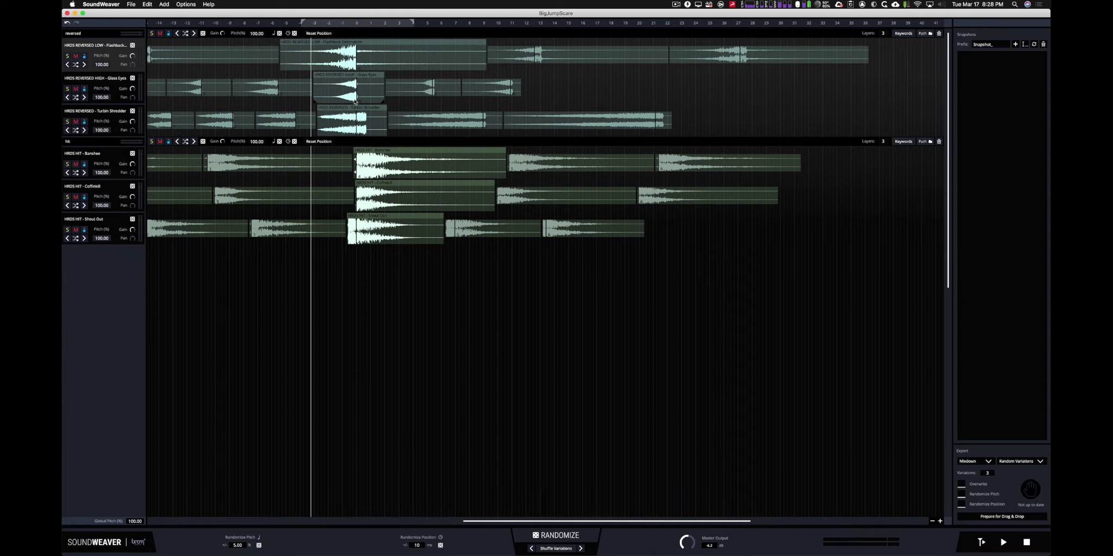
pyautogui.click(365, 129)
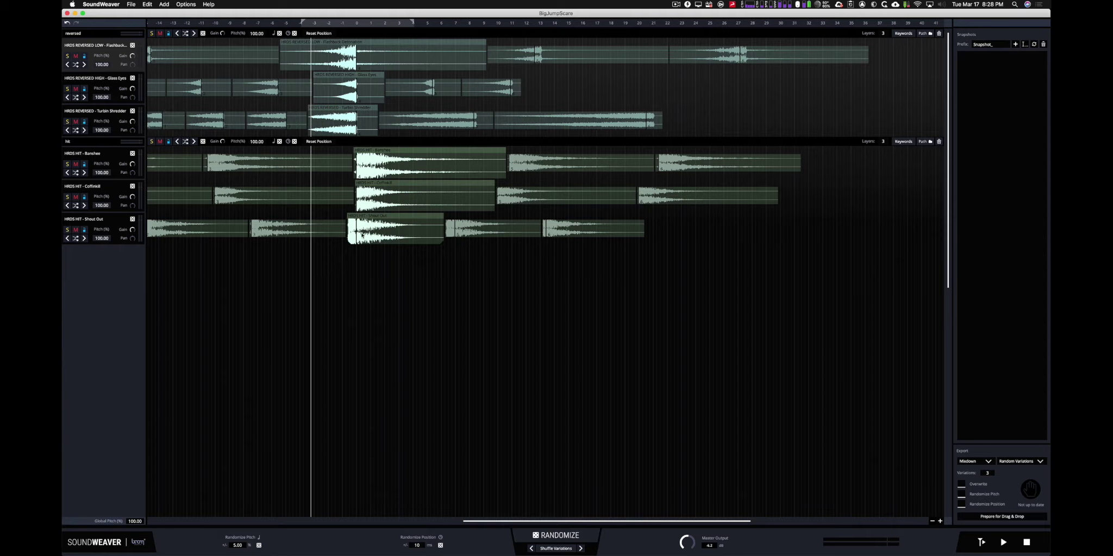
pyautogui.moveTo(360, 234); pyautogui.dragTo(349, 235)
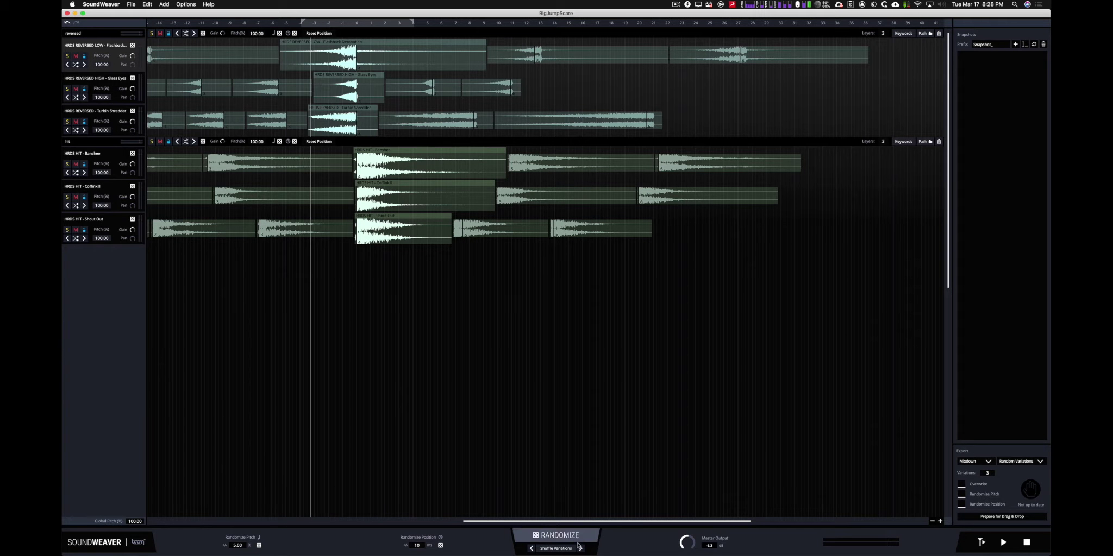
# - Shuffle, nudge Flashback Detonation, shift Turbin Shredder earlier and Shout Out later, then reshuffle
pyautogui.click(580, 548)
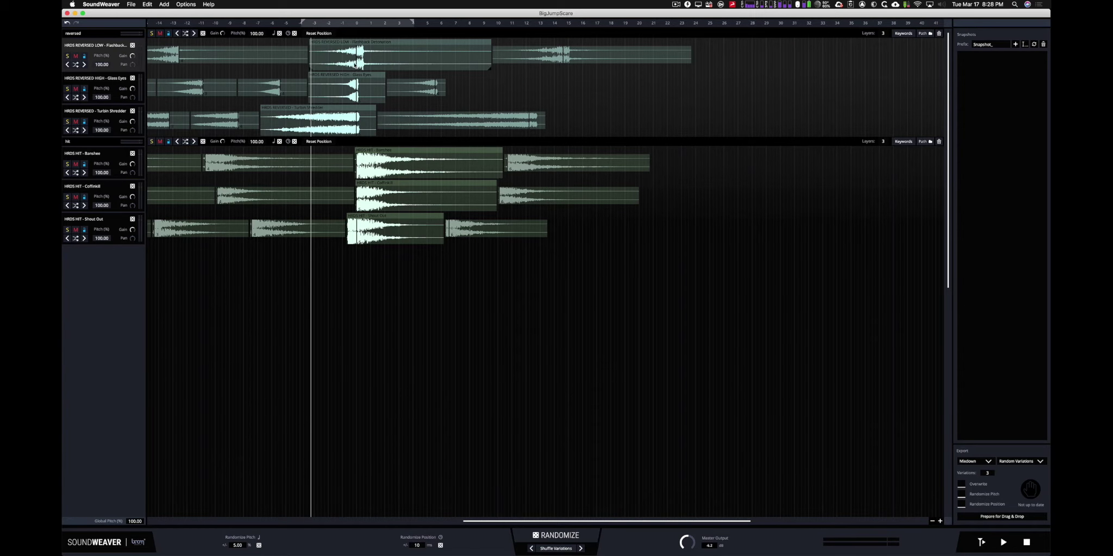
pyautogui.moveTo(358, 64); pyautogui.dragTo(363, 134)
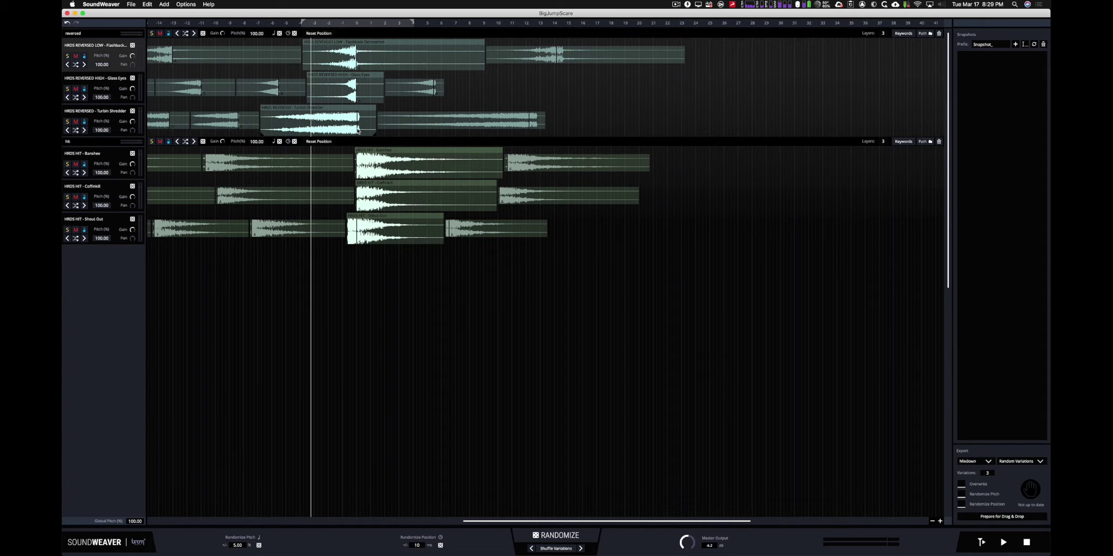
pyautogui.moveTo(358, 129); pyautogui.dragTo(352, 115)
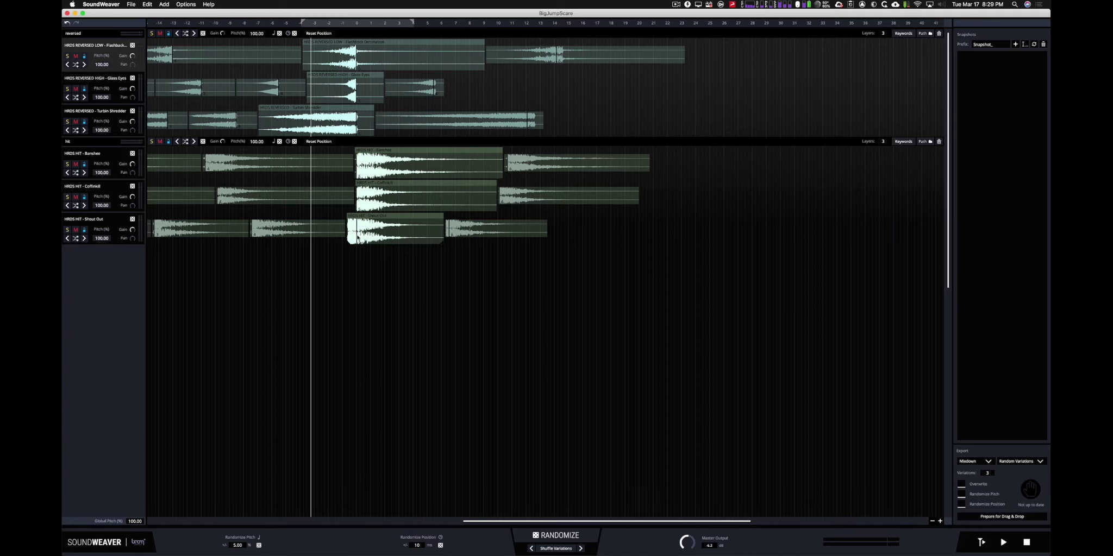
pyautogui.moveTo(348, 239); pyautogui.dragTo(356, 239)
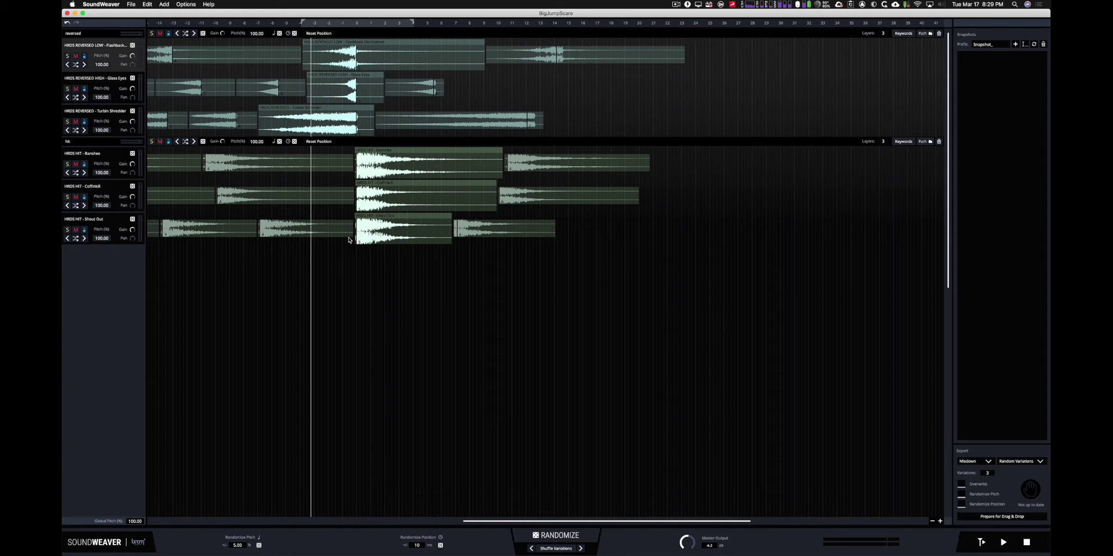
pyautogui.click(580, 548)
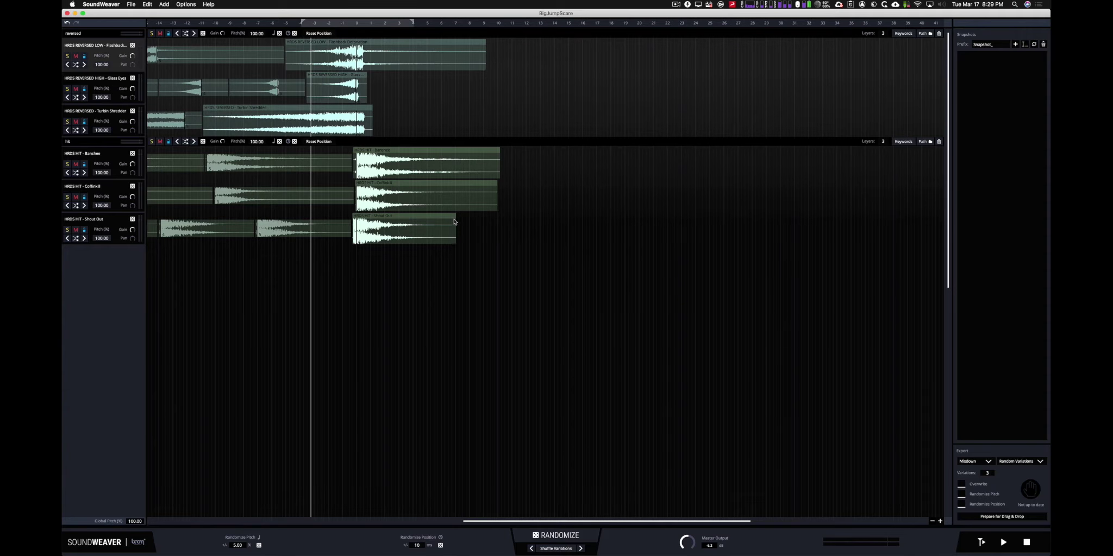
# - Shift the Flashback Detonation region slightly earlier and split it
pyautogui.moveTo(364, 63); pyautogui.dragTo(358, 60)
pyautogui.rightClick(366, 50)
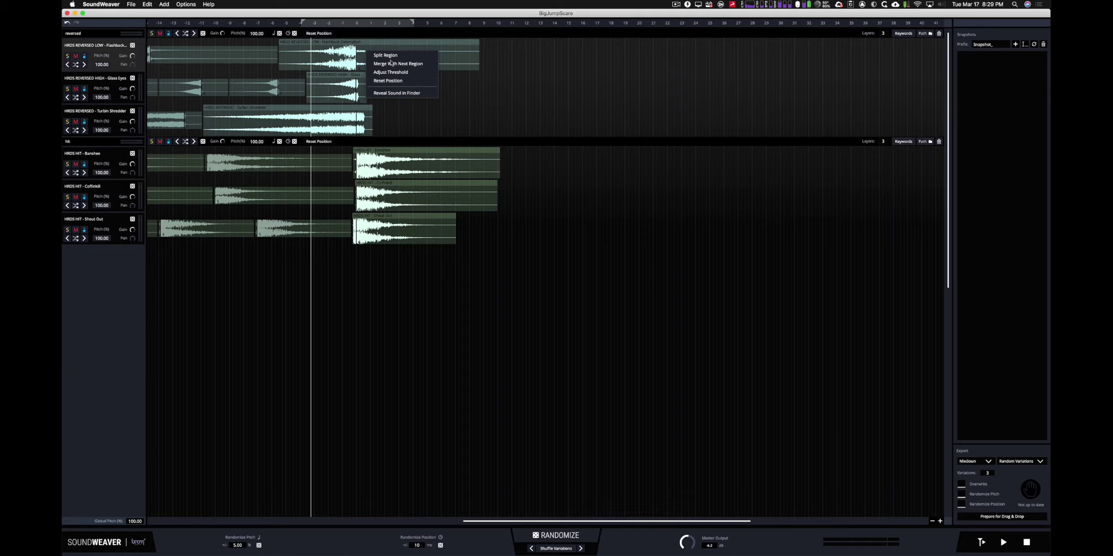
pyautogui.click(386, 56)
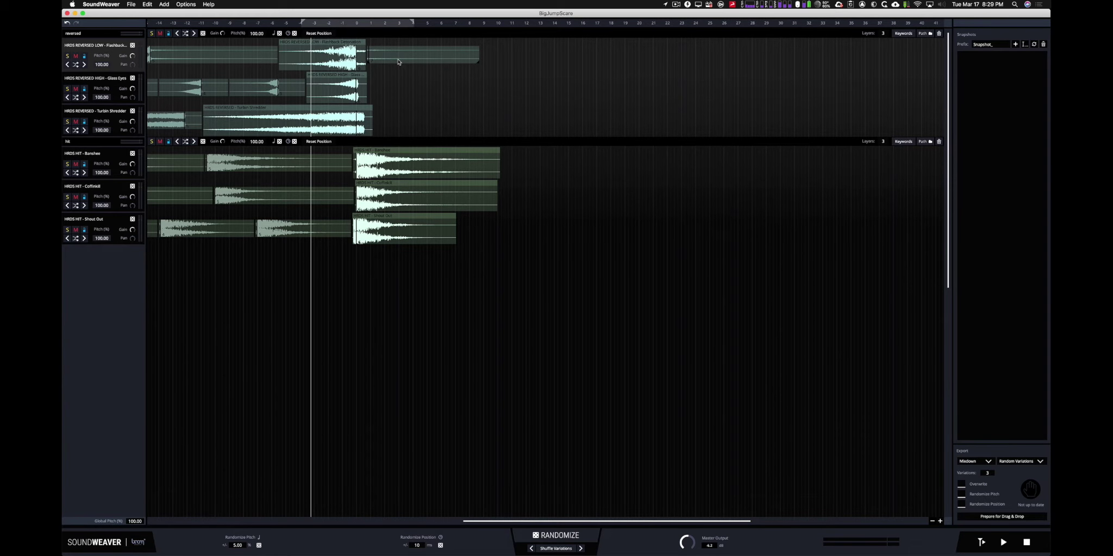
# - Lengthen the Turbin Shredder region's end and the Shout Out region's start
pyautogui.rightClick(364, 57)
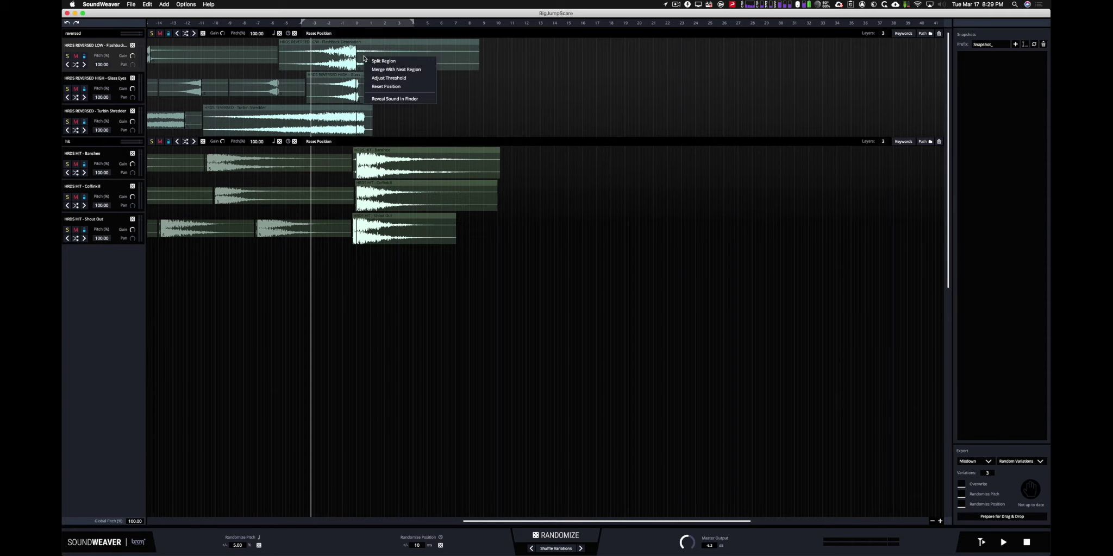
pyautogui.click(336, 92)
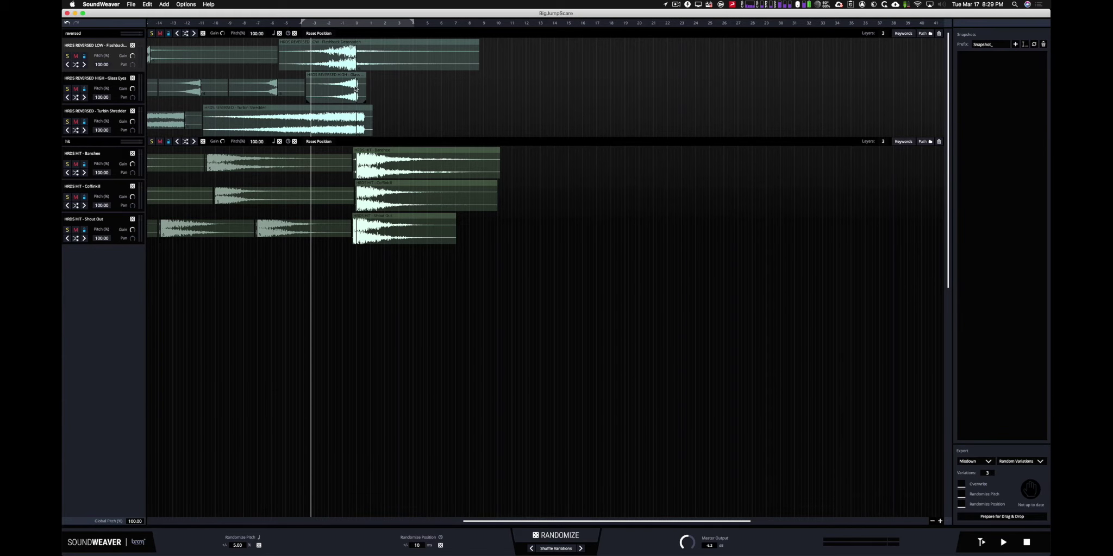
pyautogui.moveTo(357, 124); pyautogui.dragTo(363, 124)
pyautogui.moveTo(357, 234); pyautogui.dragTo(354, 235)
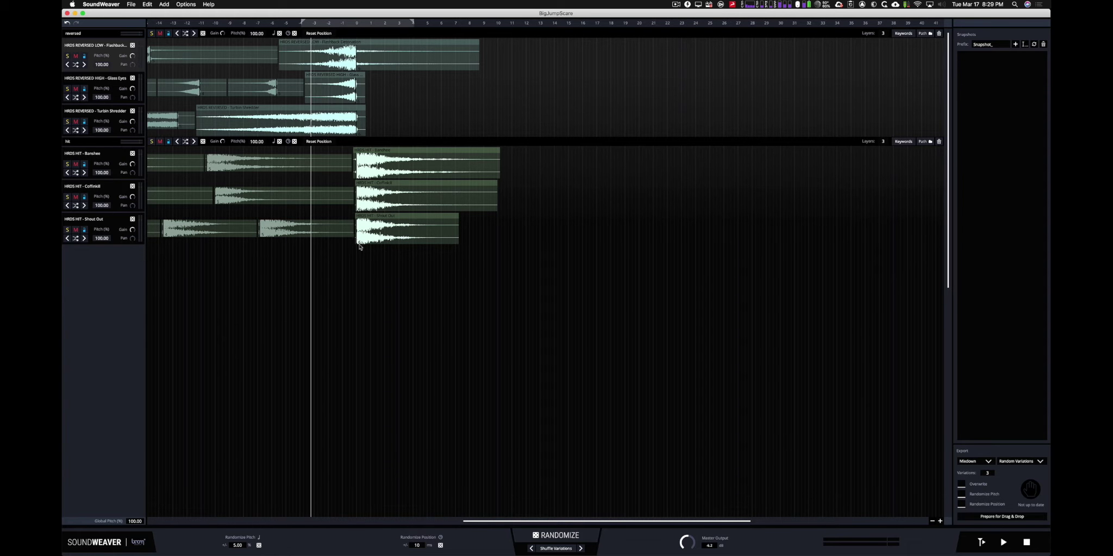
# - Step back five variation arrangements and play the jump-scare through once
pyautogui.click(531, 549)
pyautogui.click(531, 549)
pyautogui.click(530, 549)
pyautogui.click(531, 549)
pyautogui.click(531, 549)
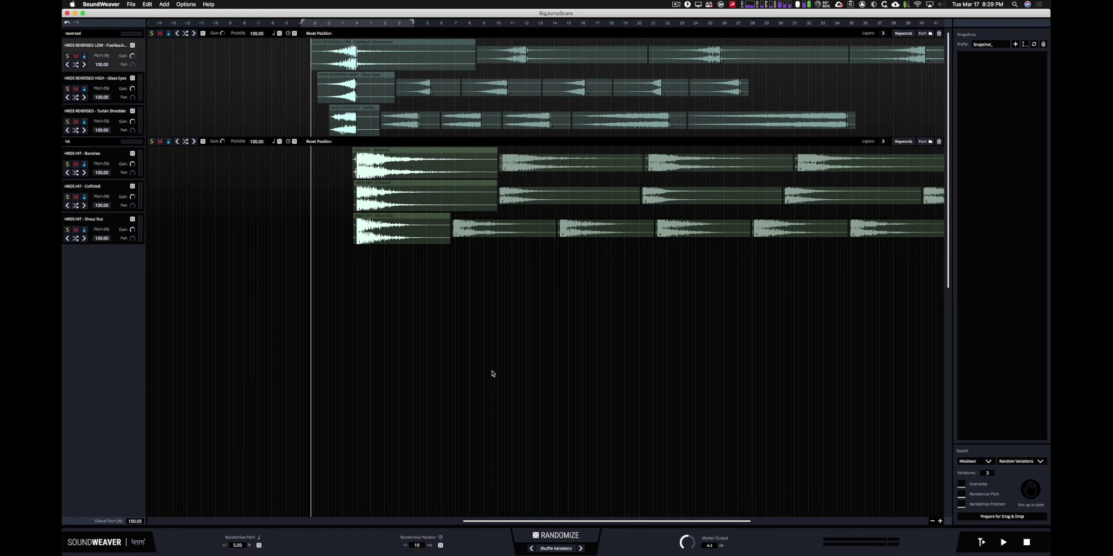
pyautogui.press('space')
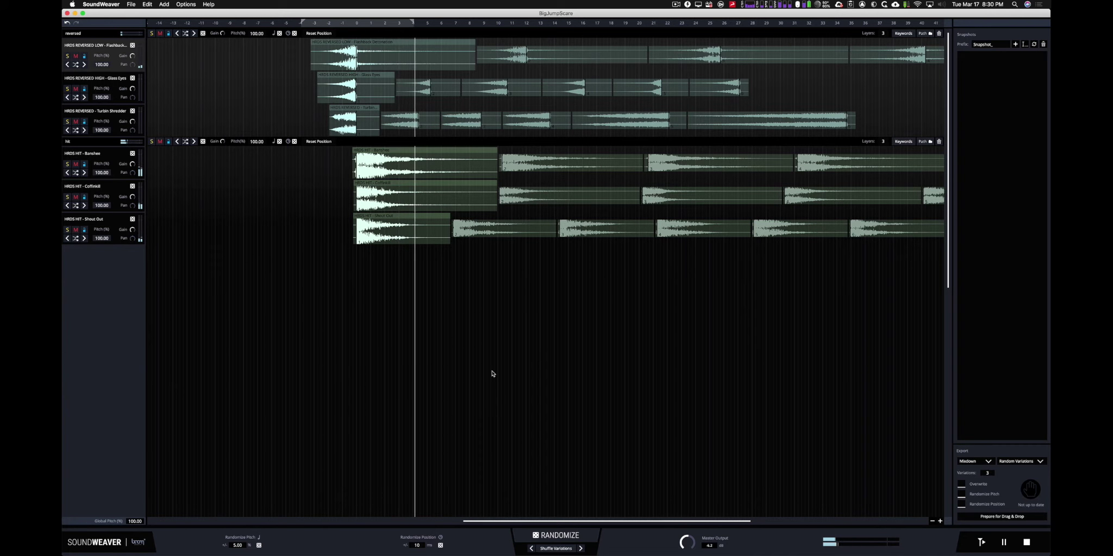
pyautogui.press('space')
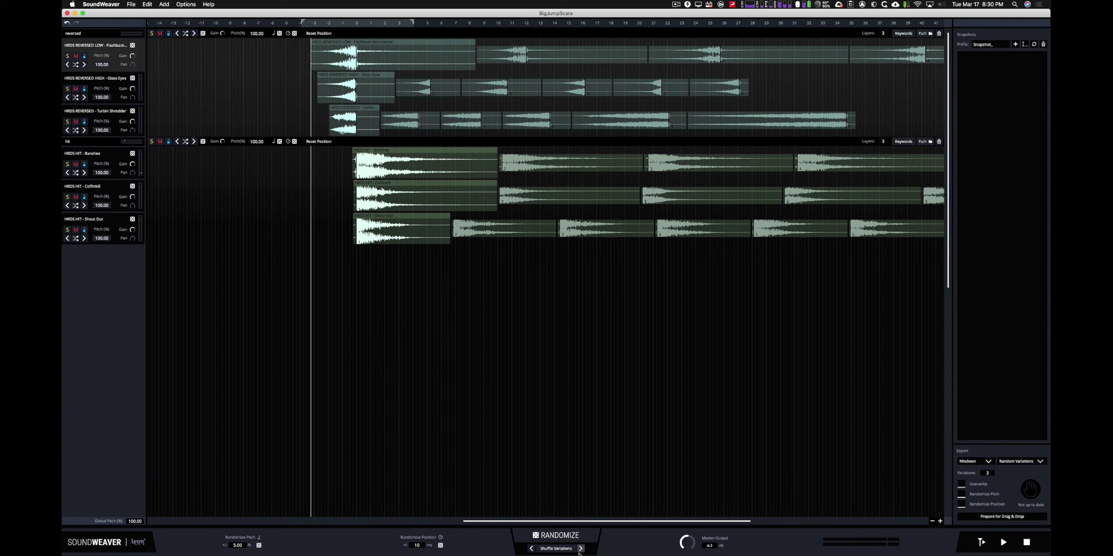
# - Shuffle to a new variation arrangement and play it back
pyautogui.click(581, 549)
pyautogui.press('space')
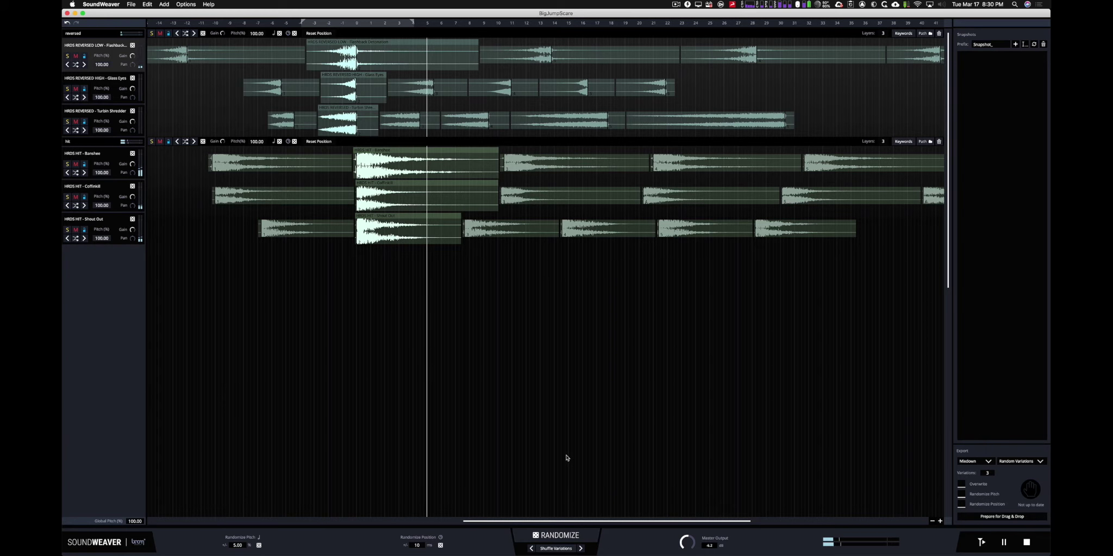
pyautogui.press('space')
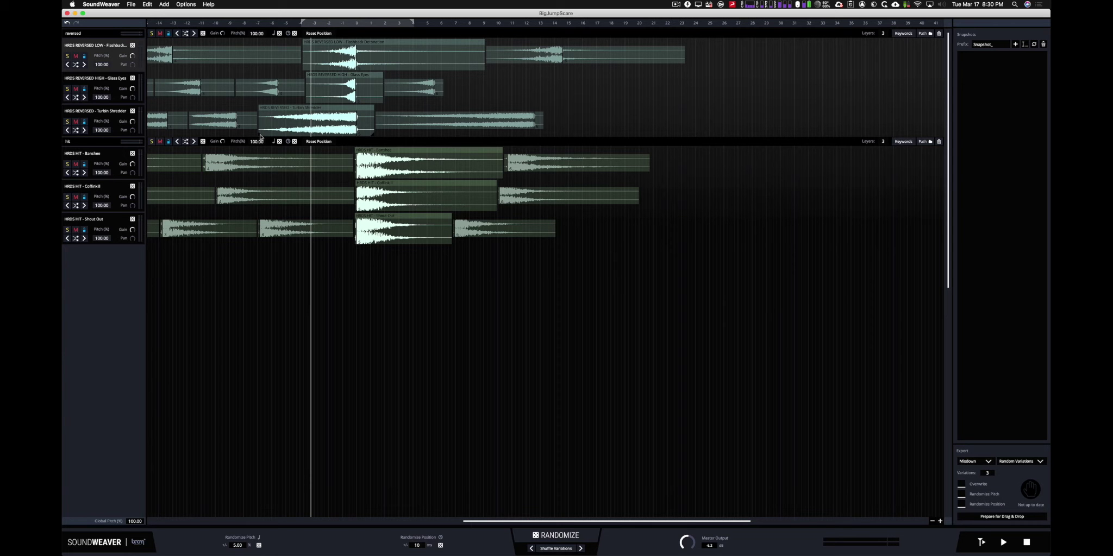
# - Trim the Turbin Shredder region's start, slide it earlier, and reshuffle the layer variations
pyautogui.moveTo(260, 137); pyautogui.dragTo(309, 136)
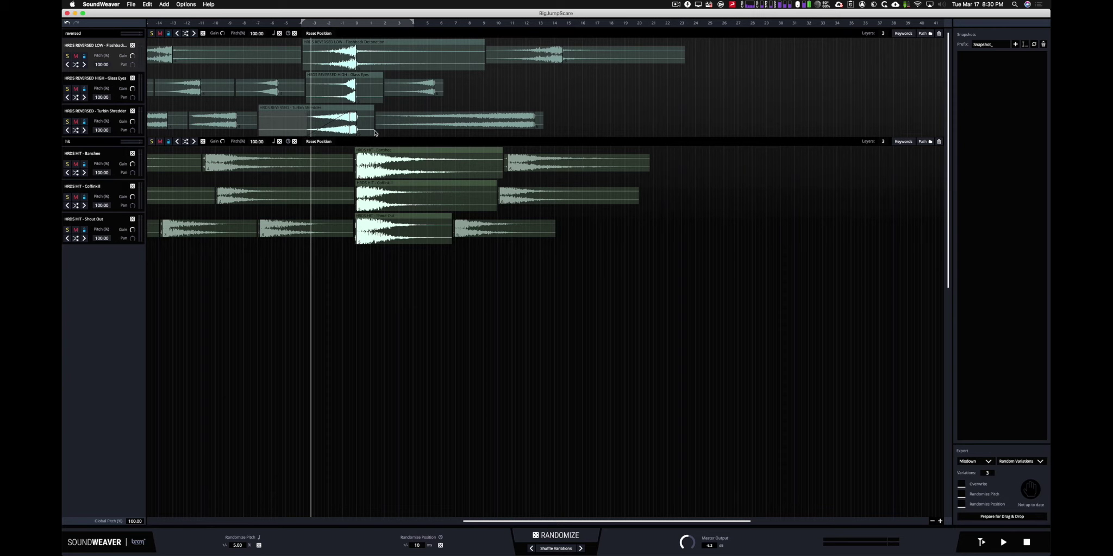
pyautogui.moveTo(374, 132)
pyautogui.mouseDown()
pyautogui.moveTo(359, 137)
pyautogui.moveTo(371, 137)
pyautogui.mouseUp()
pyautogui.click(581, 549)
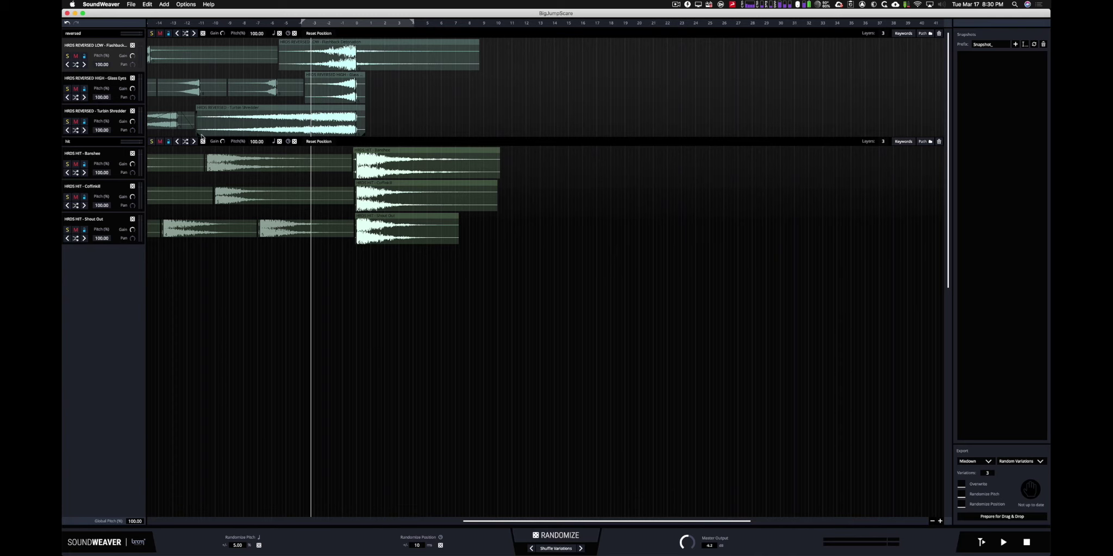
pyautogui.moveTo(198, 134); pyautogui.dragTo(301, 133)
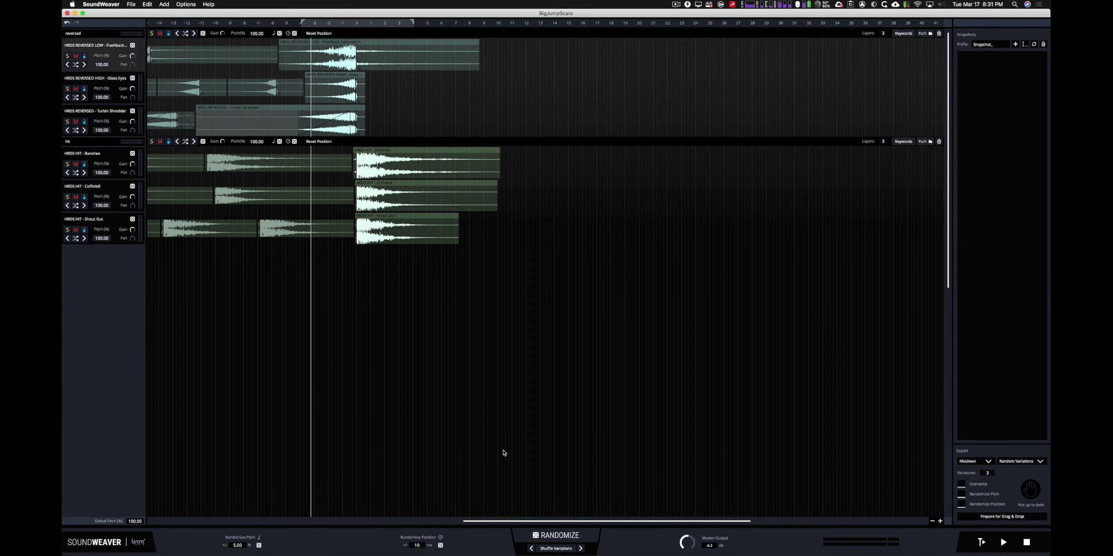
pyautogui.click(531, 549)
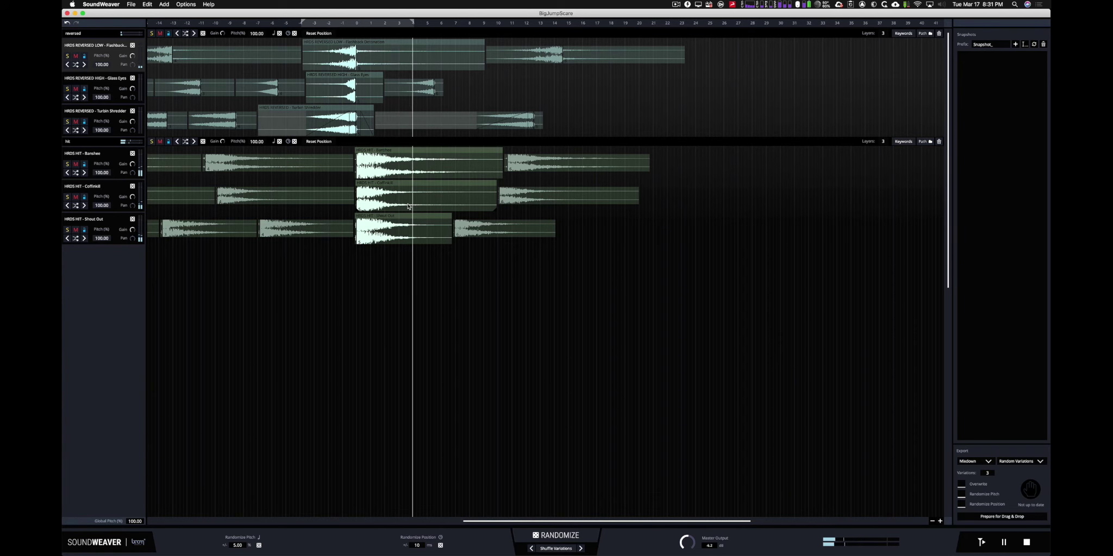
# - Reshuffle the clip variations in both groups and play the new arrangement
pyautogui.press('space')
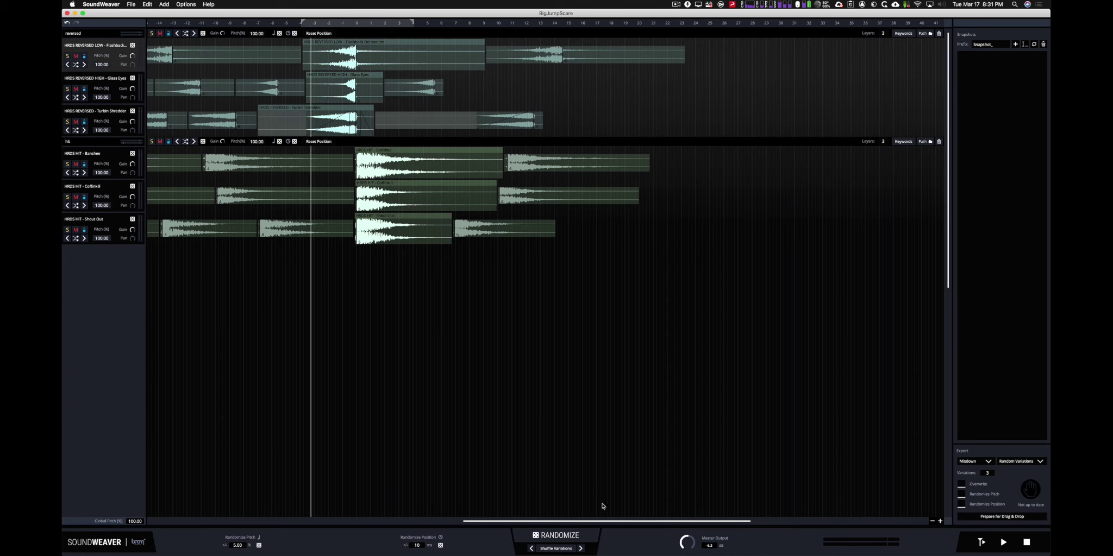
pyautogui.click(580, 548)
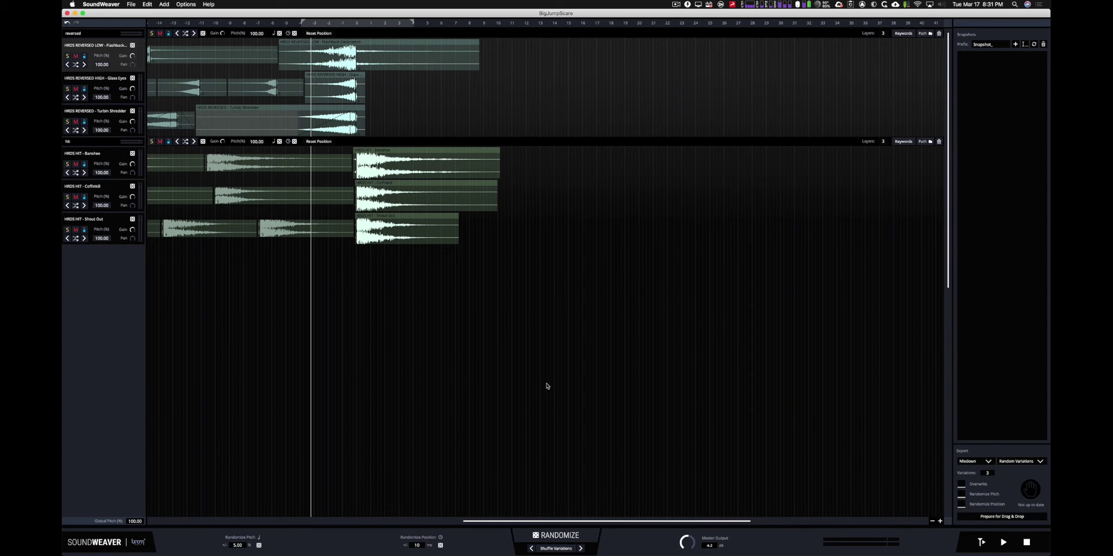
pyautogui.press('space')
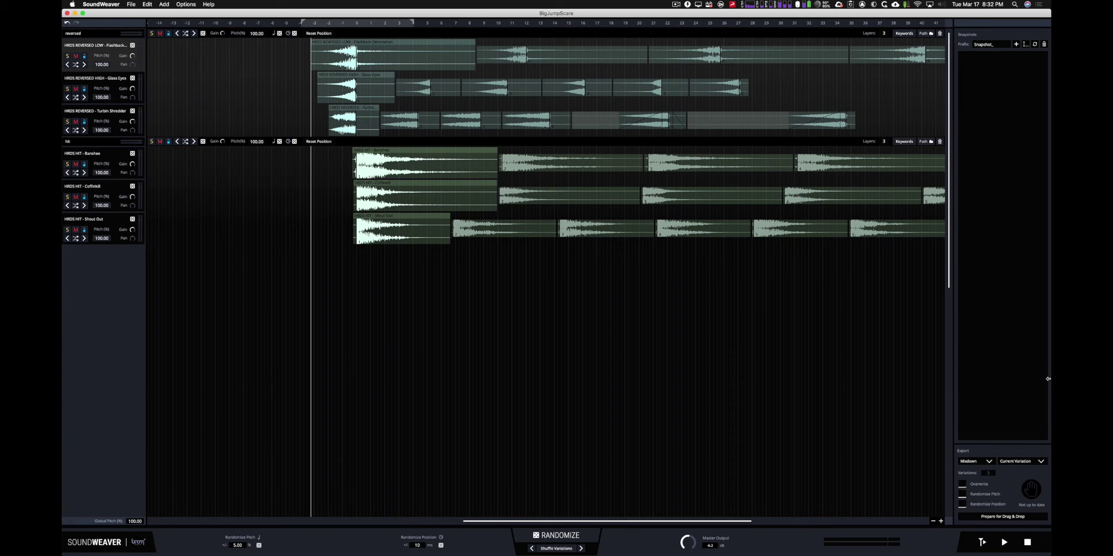
# - Narrow SoundWeaver beside Pro Tools, keeping Export on Mixdown / Current Variation
pyautogui.moveTo(1046, 379); pyautogui.dragTo(801, 388)
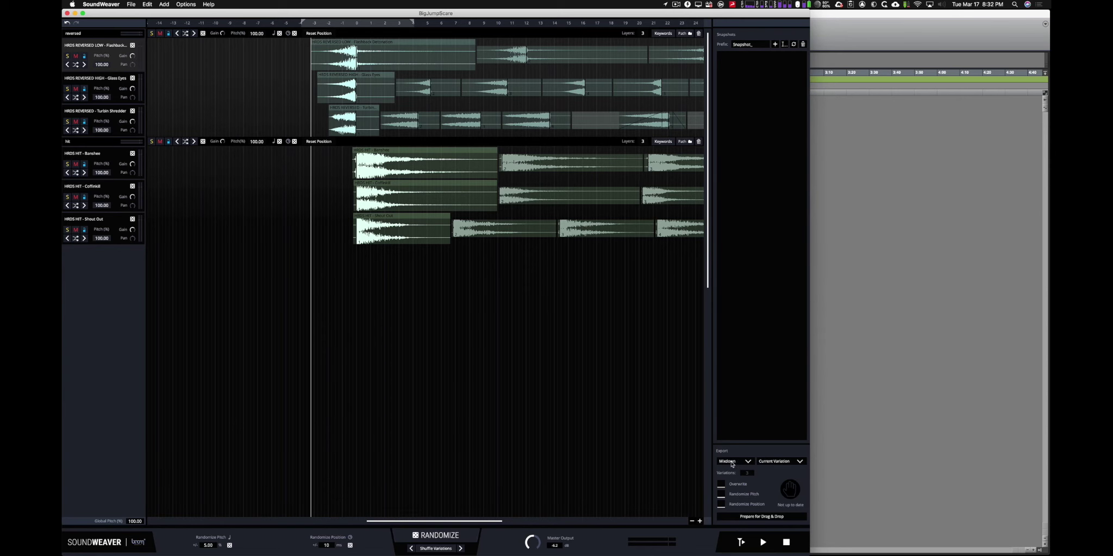
pyautogui.click(732, 462)
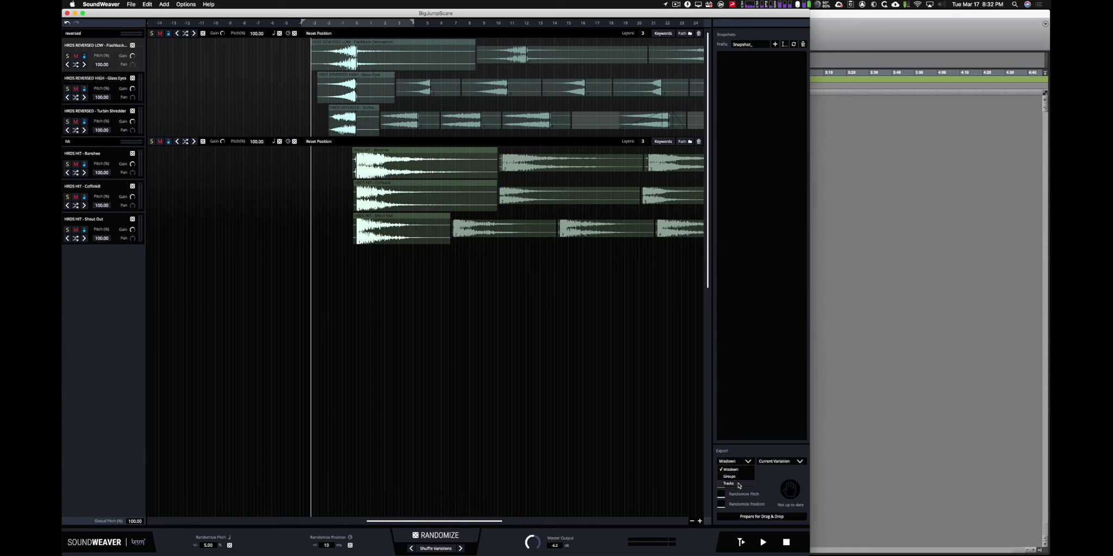
pyautogui.click(761, 454)
pyautogui.click(789, 463)
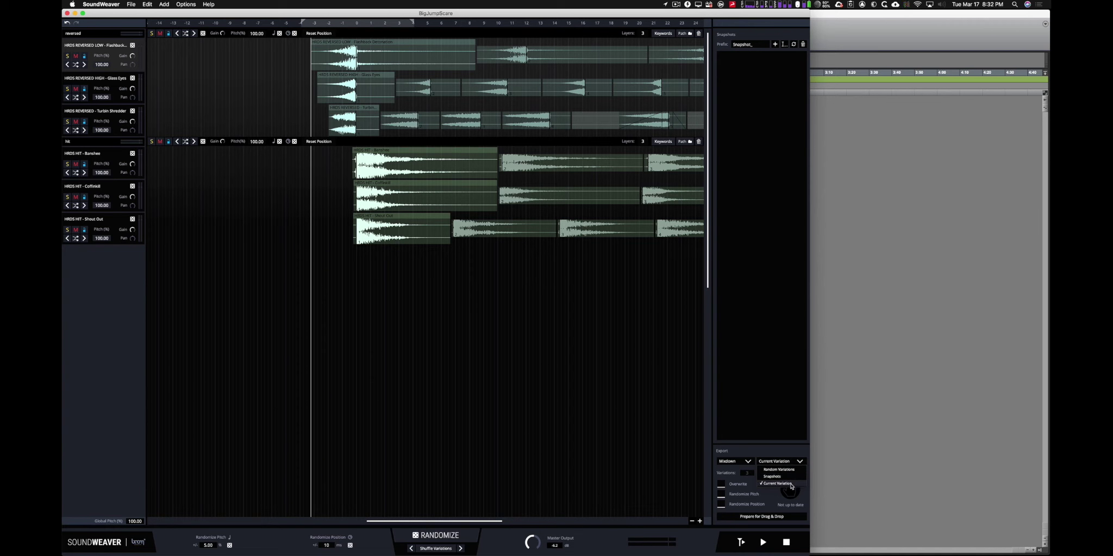
pyautogui.click(752, 452)
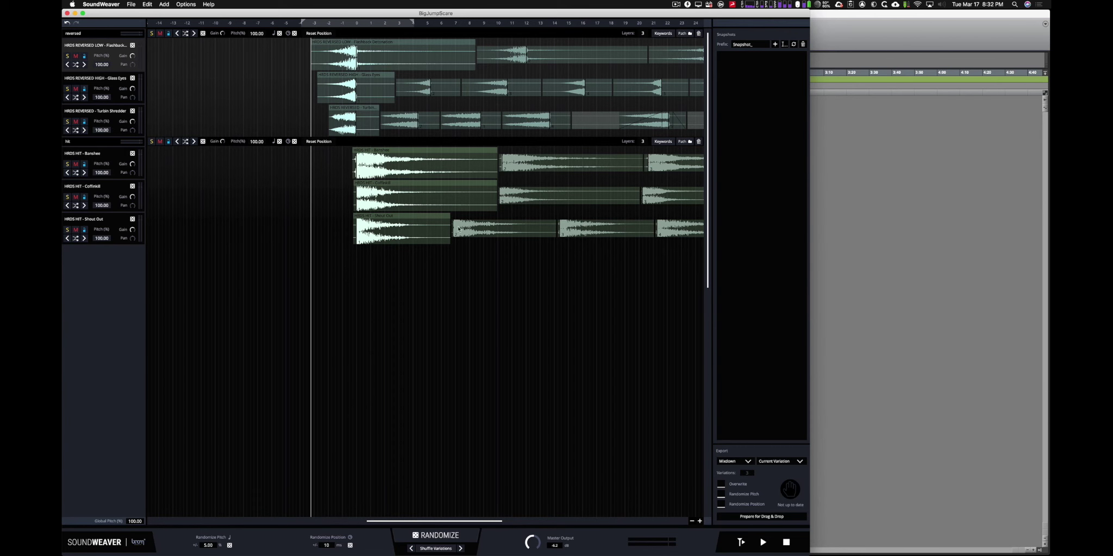
# - Render the current variation as BigJumpScare.wav and drop it onto a Pro Tools track
pyautogui.click(759, 517)
pyautogui.moveTo(789, 489); pyautogui.dragTo(405, 114)
pyautogui.click(144, 316)
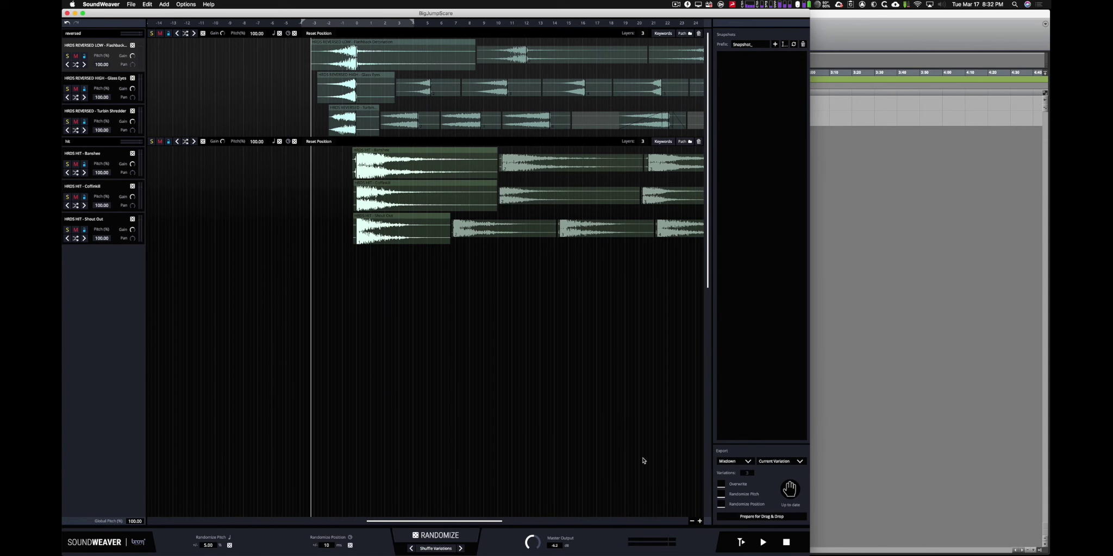
# - Export as Groups and drop the hit and reversed renders into Pro Tools
pyautogui.click(729, 461)
pyautogui.click(731, 477)
pyautogui.click(761, 516)
pyautogui.moveTo(789, 489); pyautogui.dragTo(868, 318)
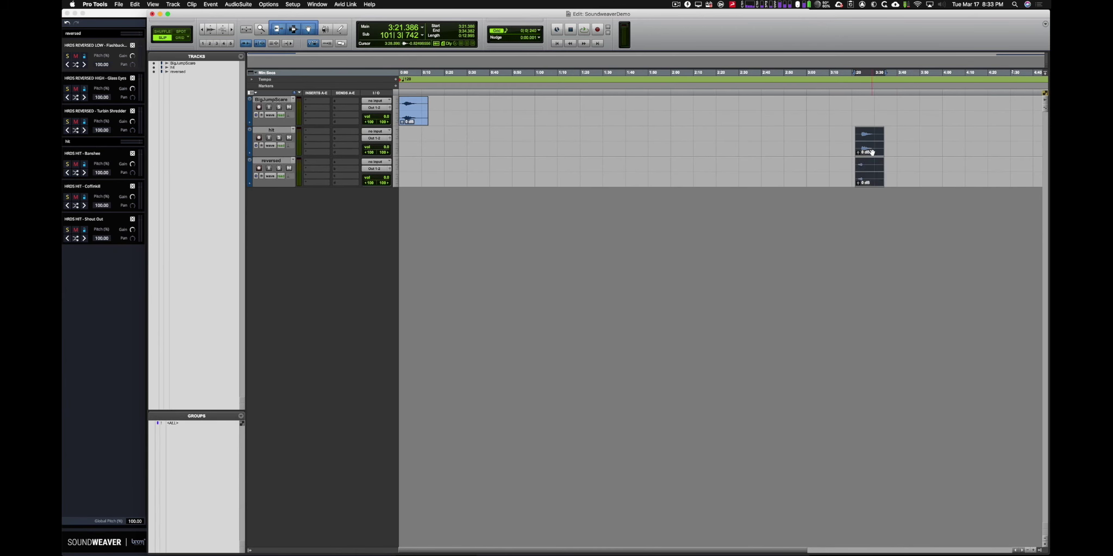
# - Move the two group clips near the session start and select the hit track
pyautogui.moveTo(869, 140); pyautogui.dragTo(449, 140)
pyautogui.click(272, 161)
pyautogui.click(283, 130)
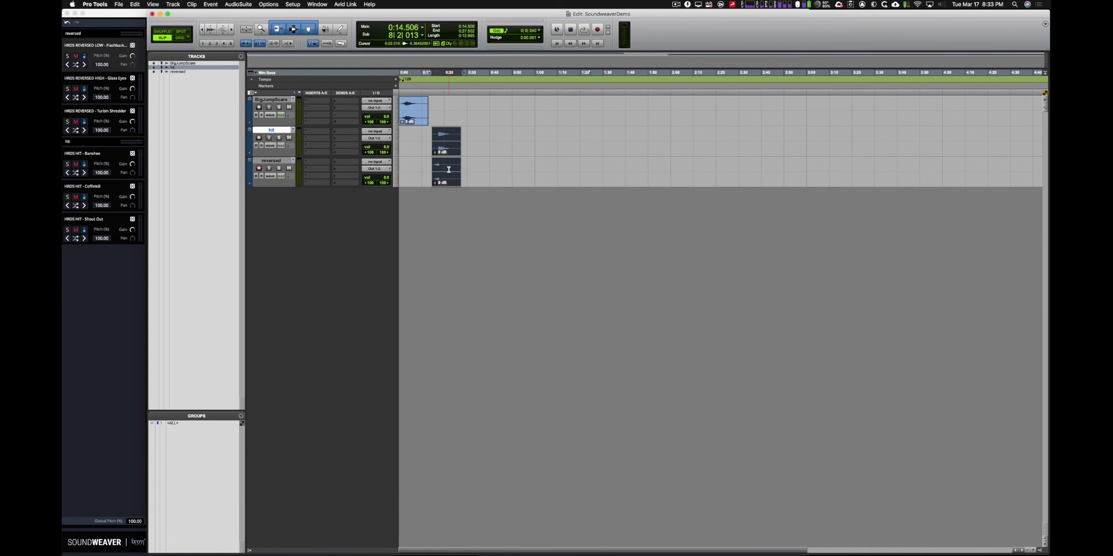
# - Export as Tracks and drop the six layer files into Pro Tools
pyautogui.click(115, 308)
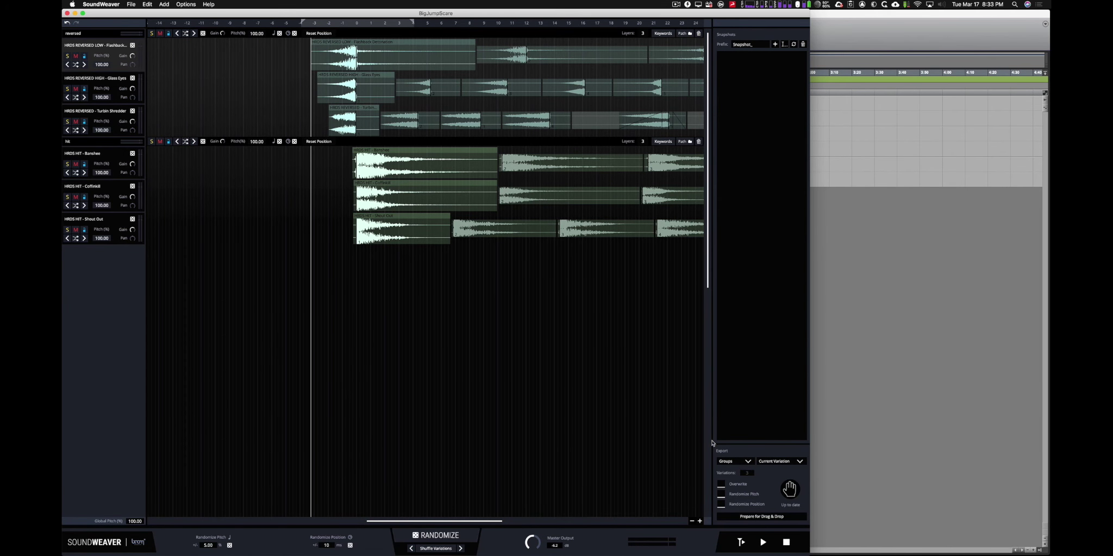
pyautogui.click(736, 462)
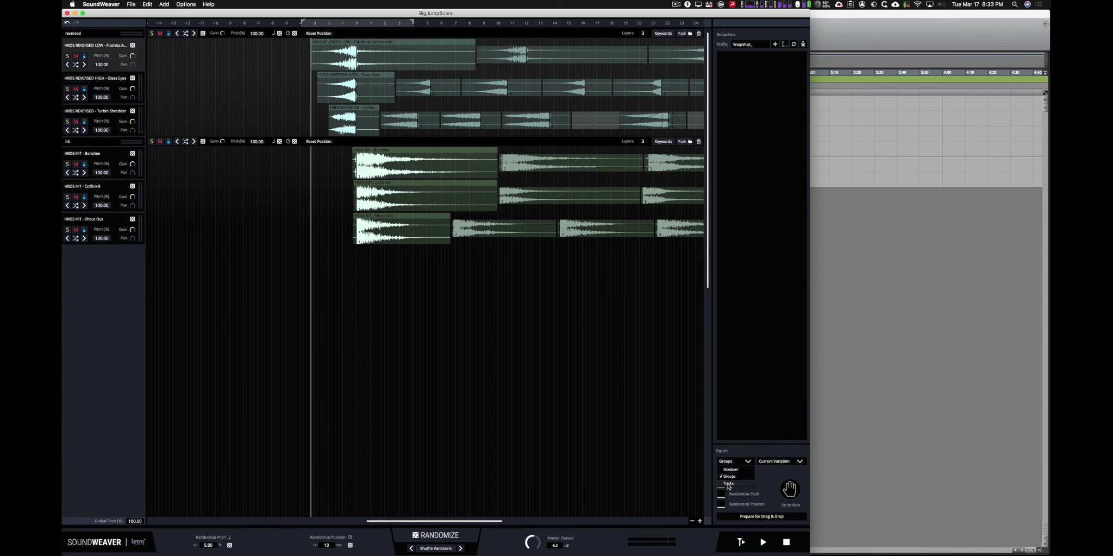
pyautogui.click(733, 482)
pyautogui.click(770, 520)
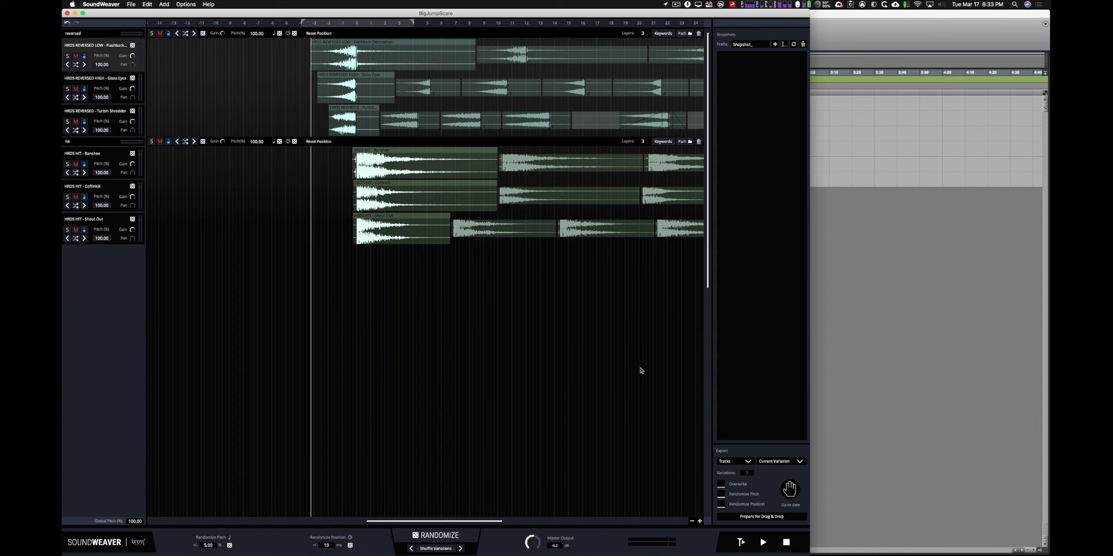
pyautogui.moveTo(790, 490); pyautogui.dragTo(828, 332)
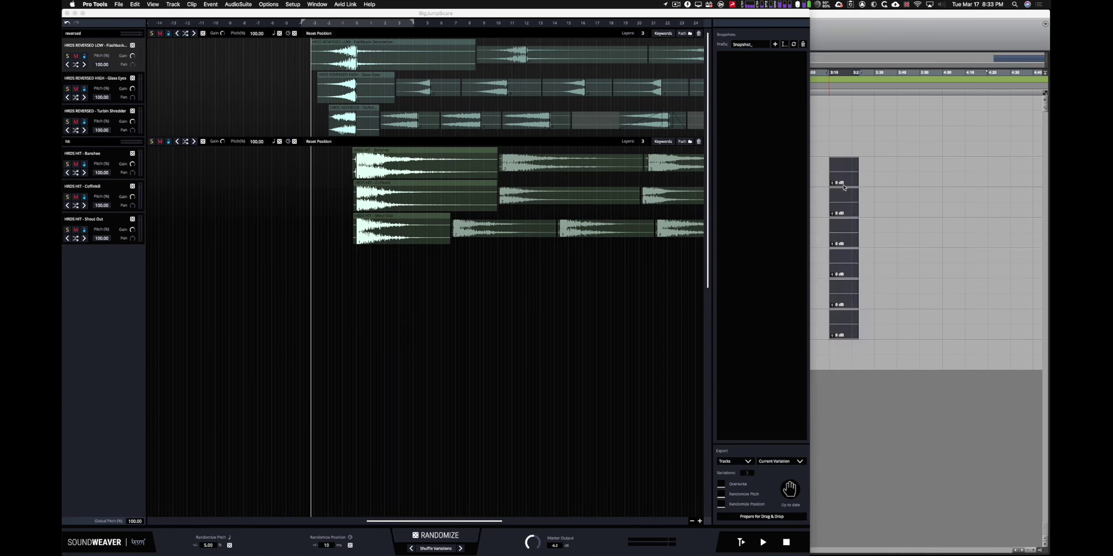
# - Move the six clips toward the start and reorder the reversed track under hit
pyautogui.moveTo(837, 168); pyautogui.dragTo(489, 167)
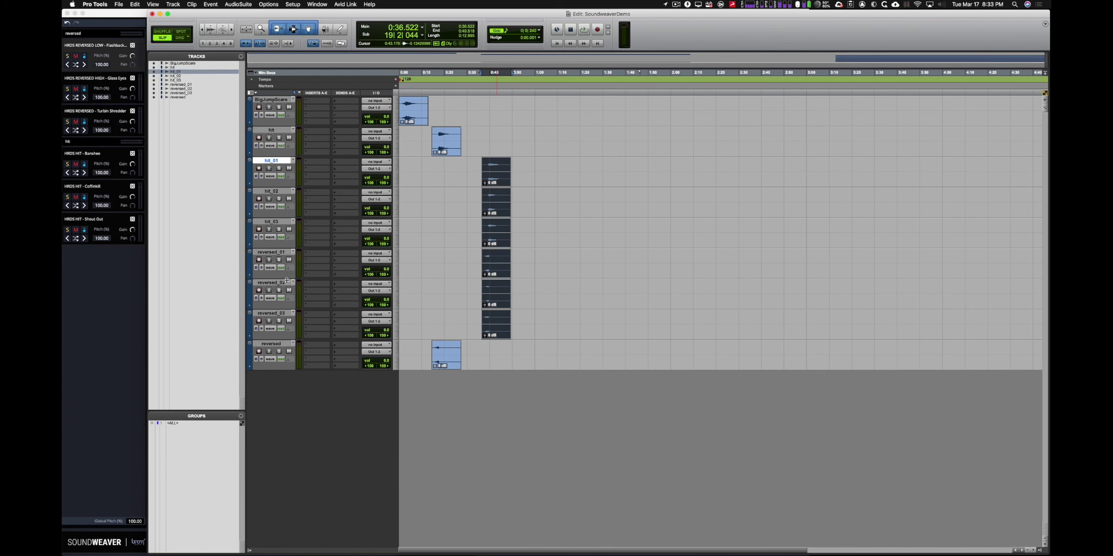
pyautogui.keyDown('shift'); pyautogui.click(278, 313); pyautogui.keyUp('shift')
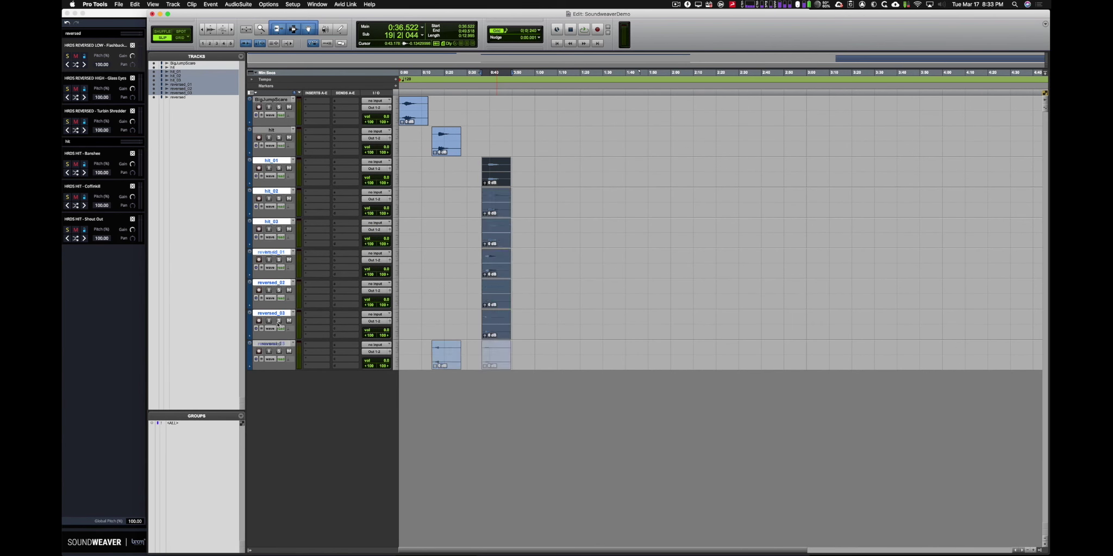
pyautogui.moveTo(279, 310); pyautogui.dragTo(273, 384)
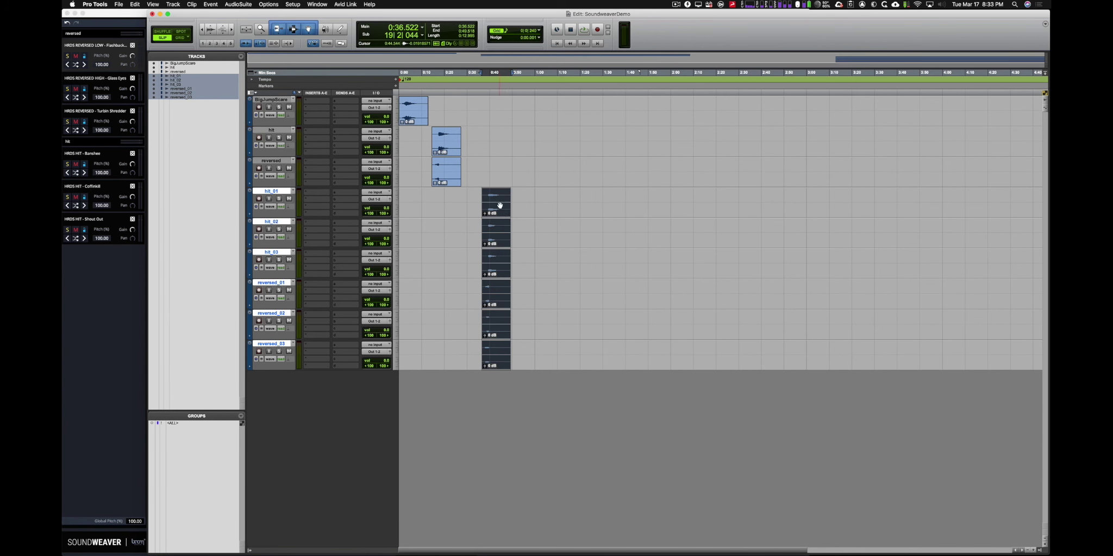
pyautogui.moveTo(499, 205); pyautogui.dragTo(479, 205)
pyautogui.click(138, 317)
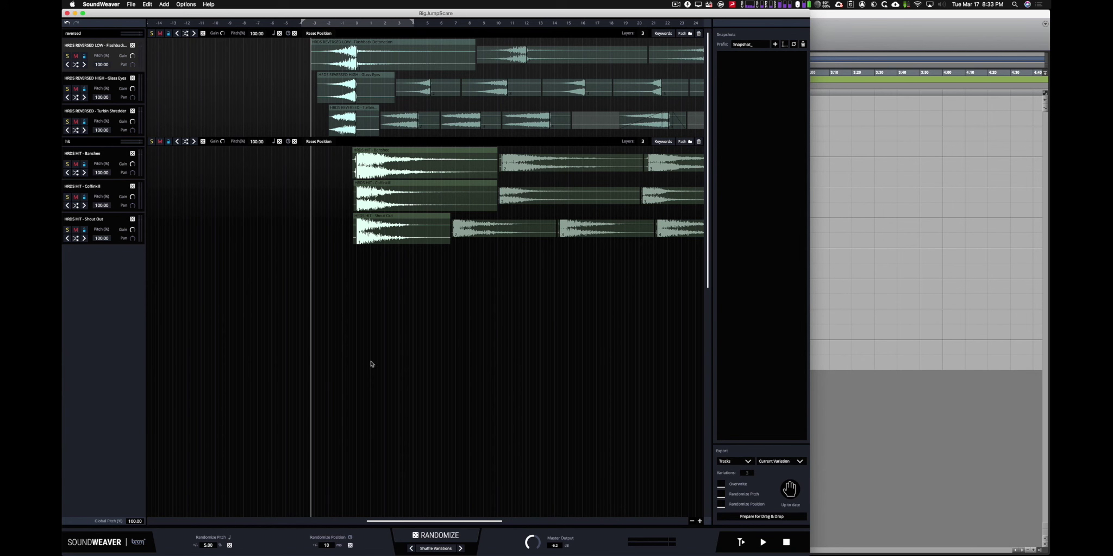
# - Render Mixdown with Random Variations and drop it onto new Pro Tools track BigJumpScare.1
pyautogui.click(736, 466)
pyautogui.click(731, 478)
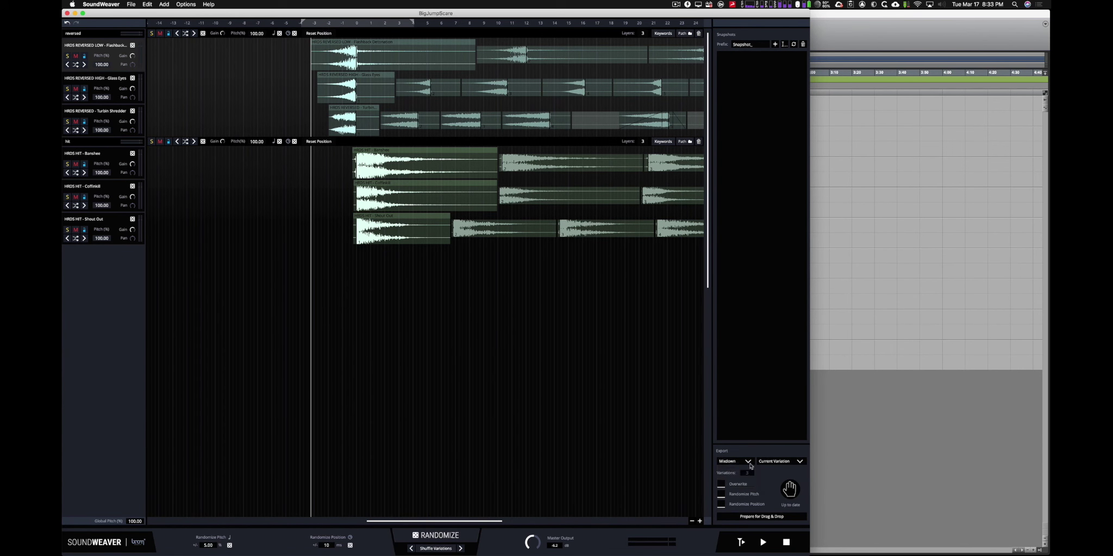
pyautogui.click(786, 466)
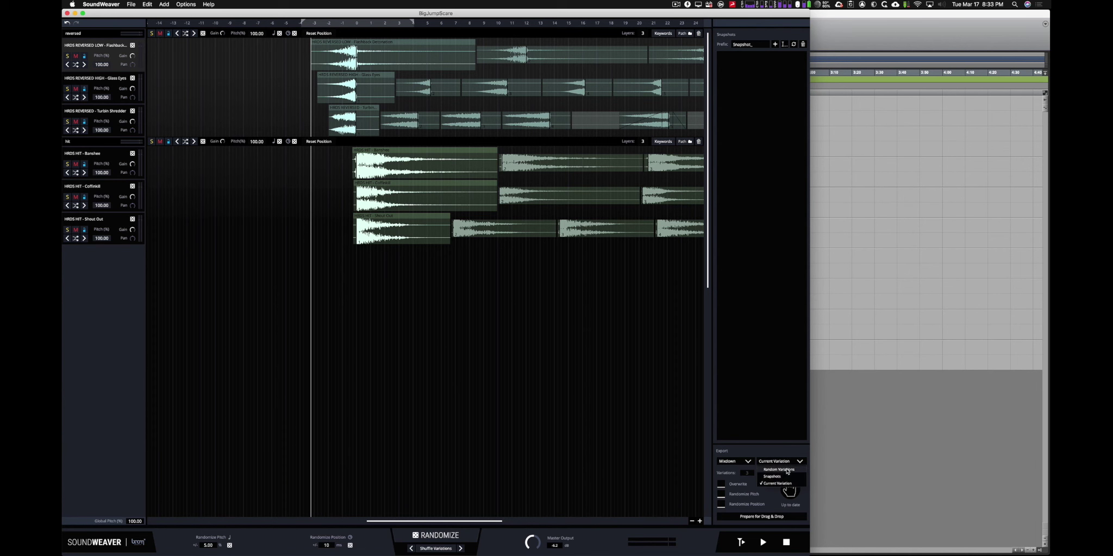
pyautogui.click(786, 470)
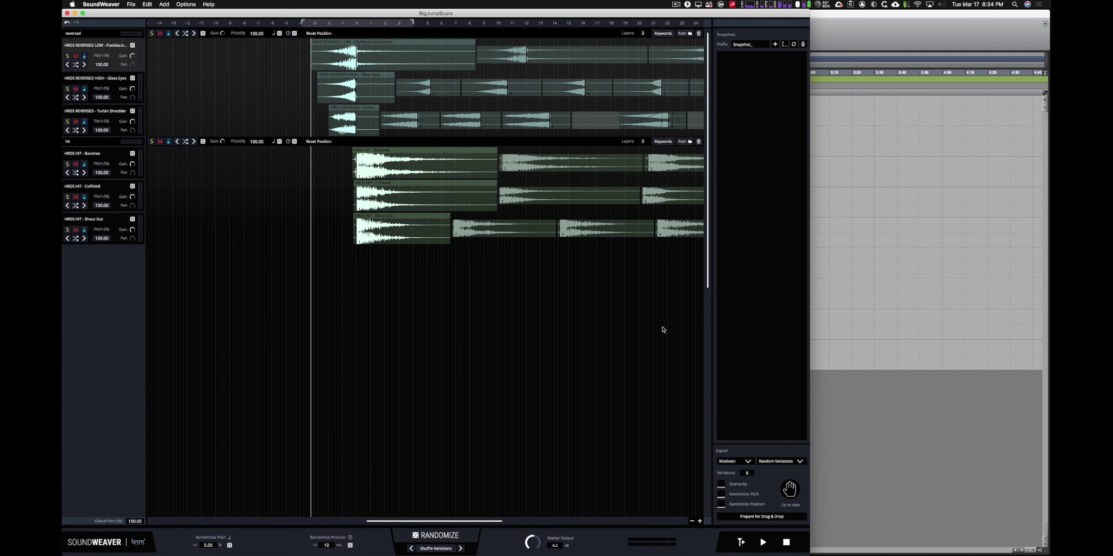
pyautogui.click(774, 517)
pyautogui.moveTo(789, 489)
pyautogui.mouseDown()
pyautogui.moveTo(832, 386)
pyautogui.moveTo(541, 386)
pyautogui.mouseUp()
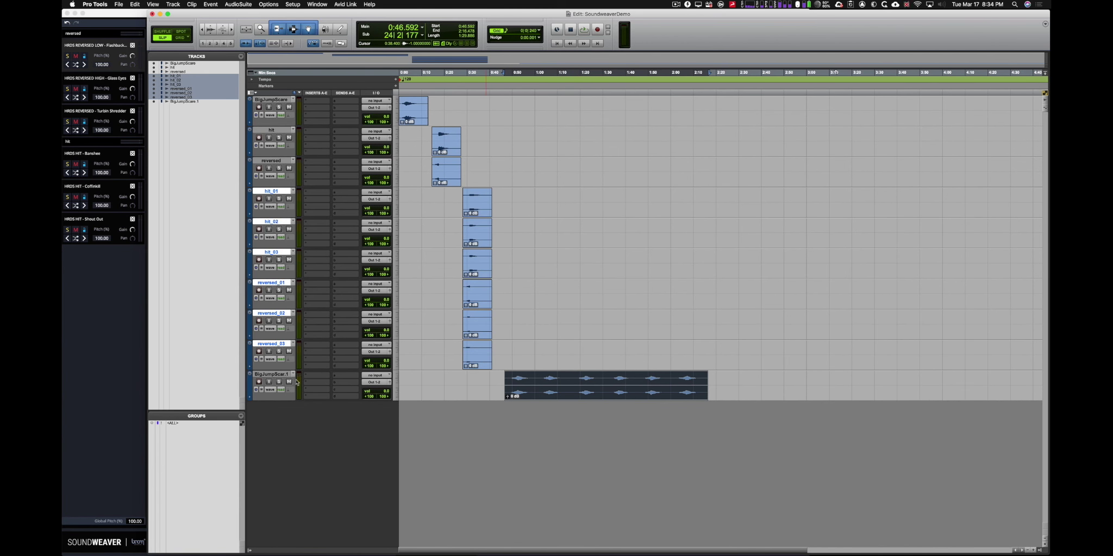
# - Bring the SoundWeaver window in front of Pro Tools
pyautogui.click(123, 337)
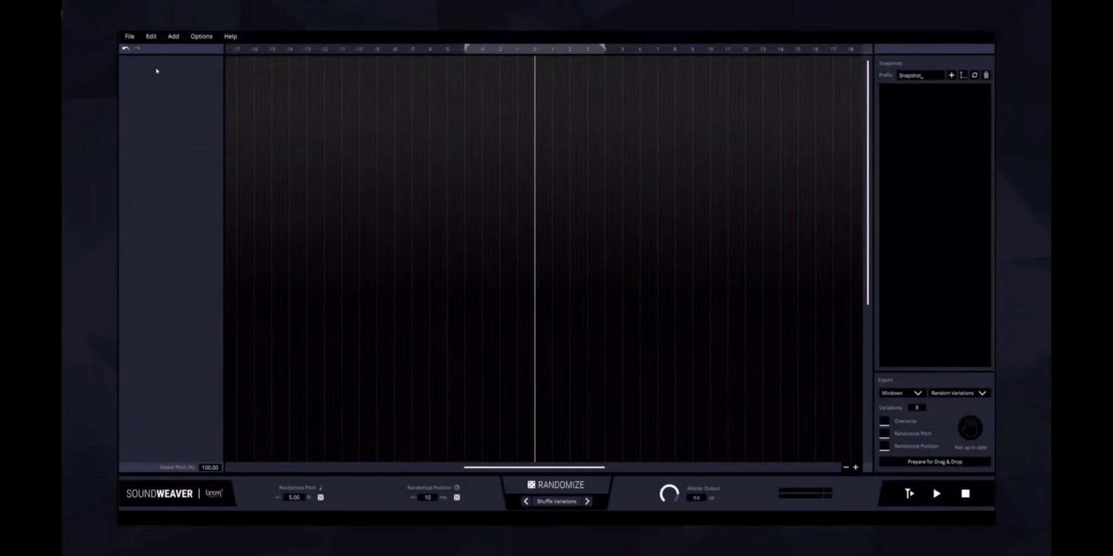
# - Start a new project and enter 'explosion' as the group keyword with 3 layers
pyautogui.click(129, 35)
pyautogui.click(137, 48)
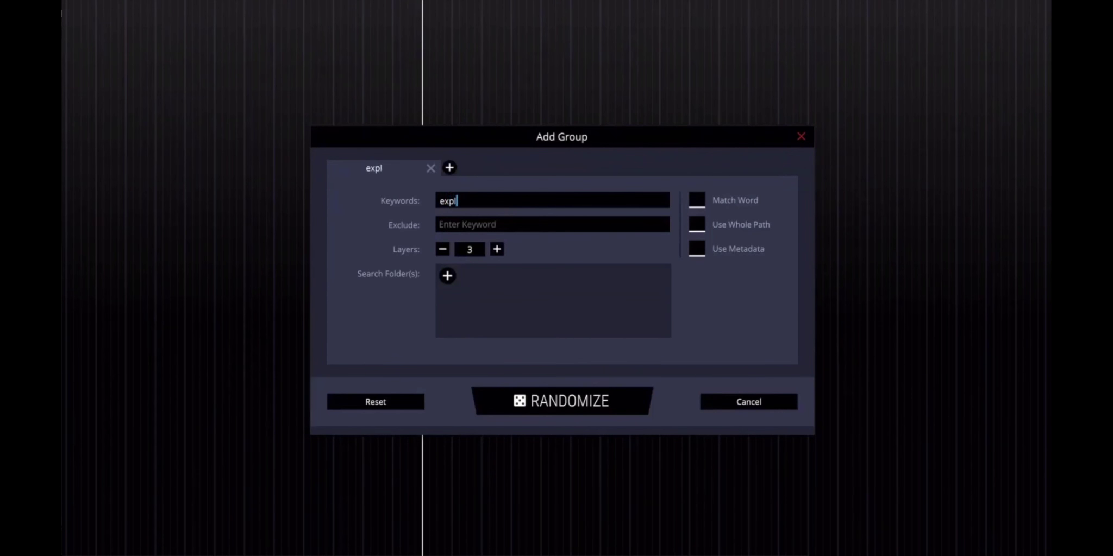
pyautogui.write('osion')
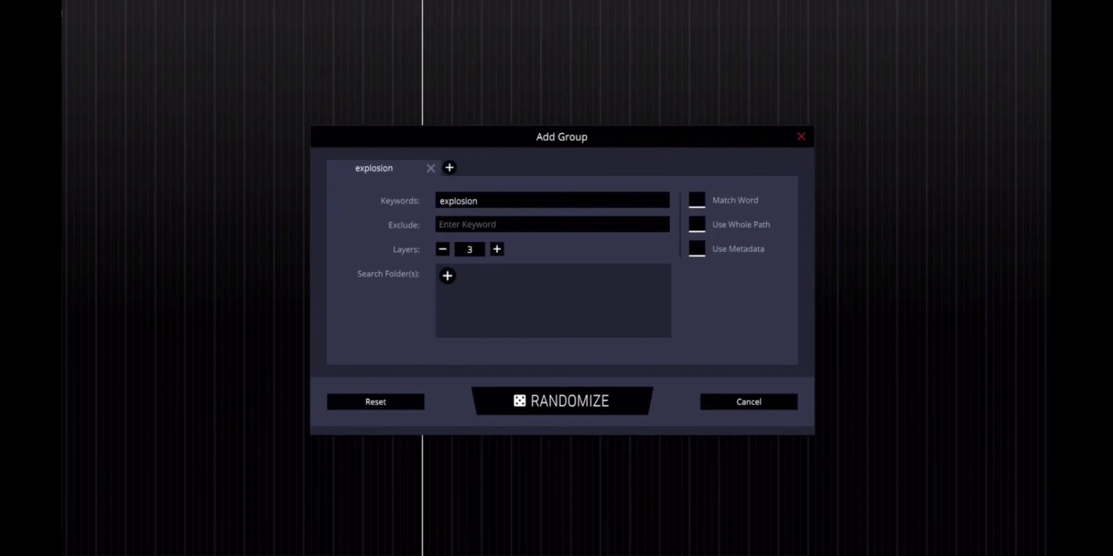